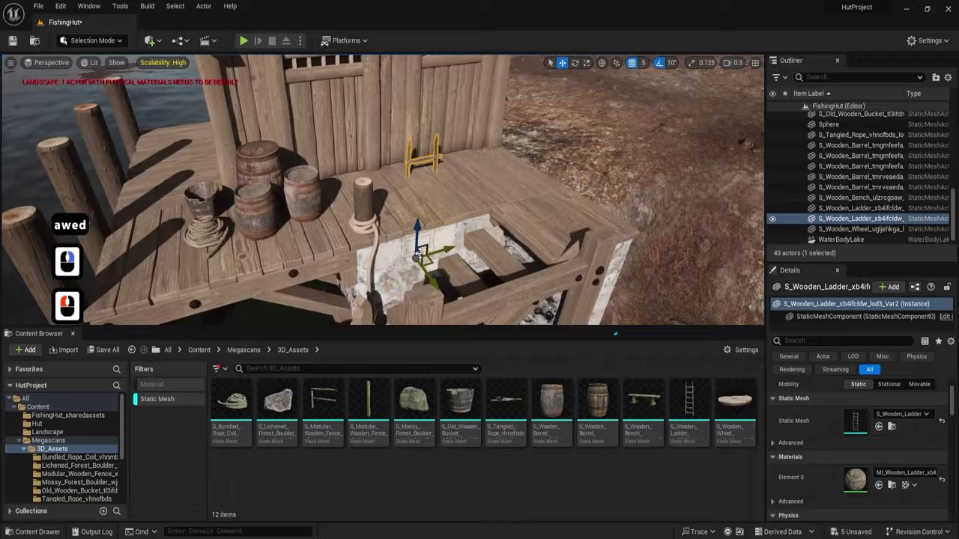
Rotate one dock barrel 90° onto its side and view it up close.
key("End")
left_click(298, 225)
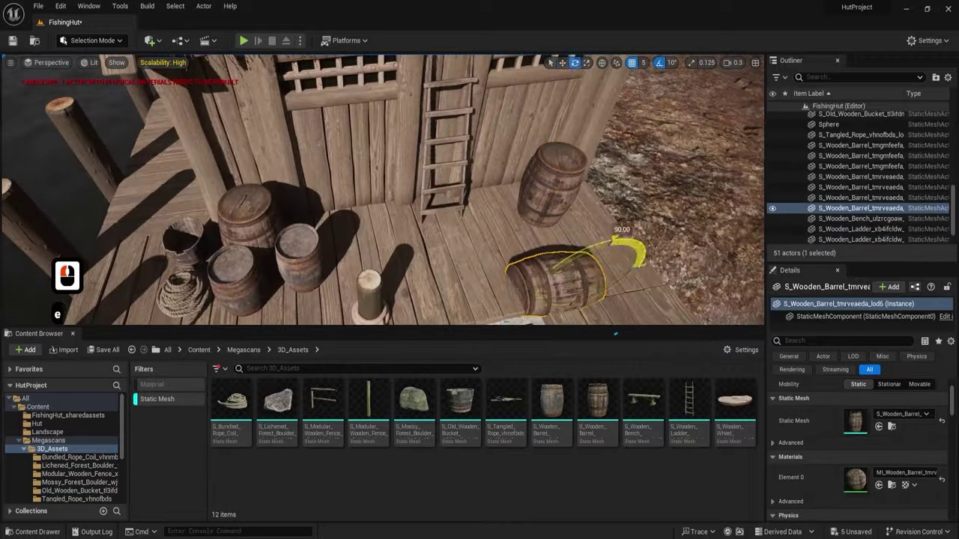
right_click_drag(449, 187, 537, 136)
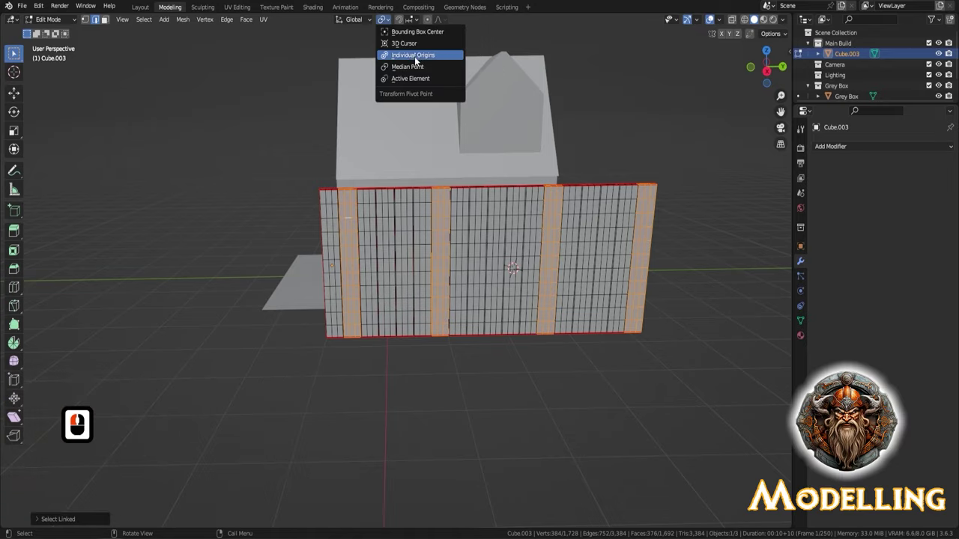
Shrink the wall strips into separate planks and stretch the panels along Y.
left_click(568, 312)
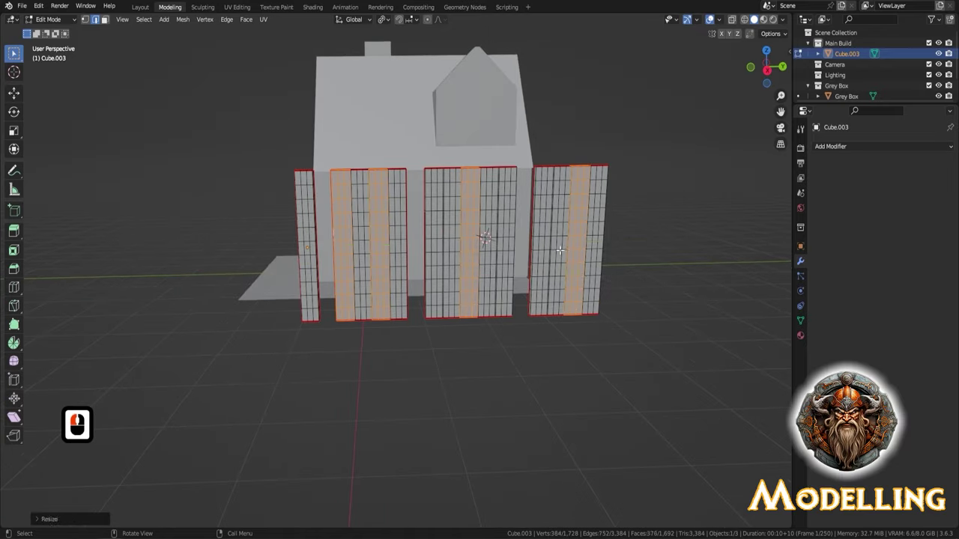
key("Tab")
middle_click_drag(559, 251, 445, 219)
key("KP_3")
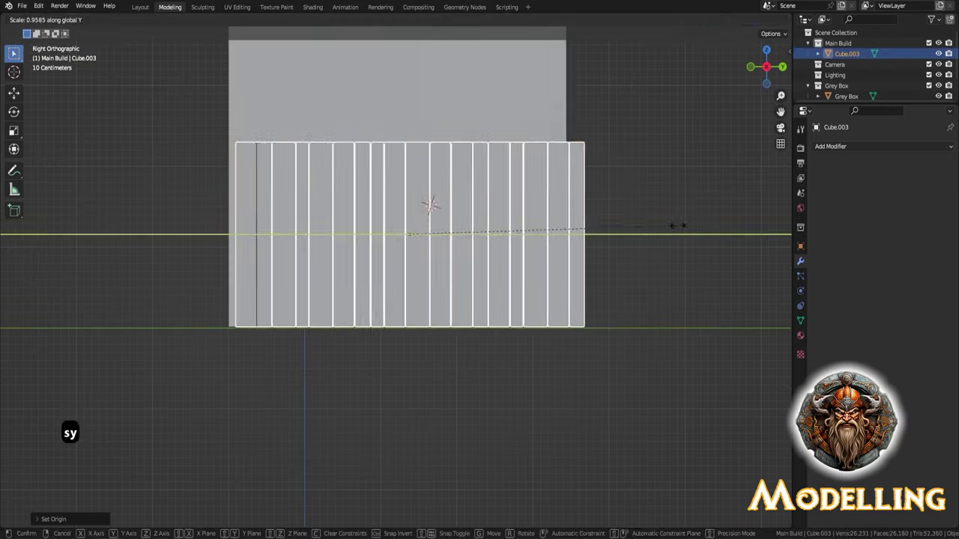
left_click(678, 225)
right_click(417, 236)
left_click(445, 238)
Add a Bevel modifier to the plank wall's edges.
left_click(639, 176)
middle_click_drag(639, 176, 600, 211)
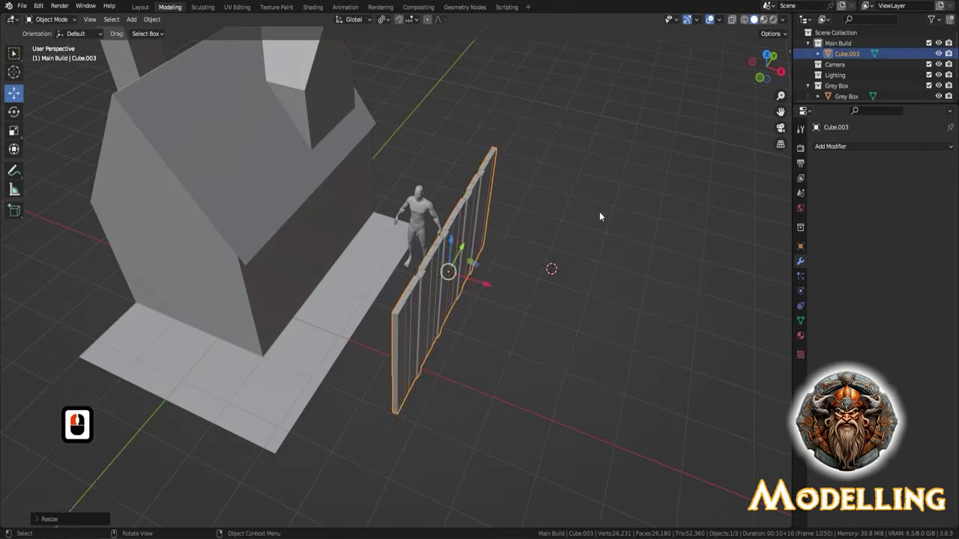
scroll(599, 211, "up", 3)
left_click(830, 147)
left_click(756, 186)
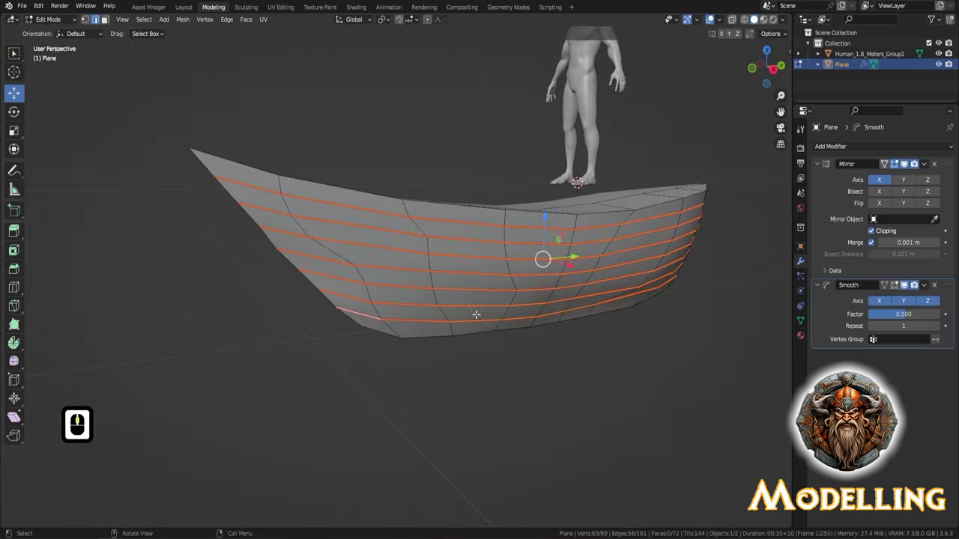
middle_click_drag(532, 317, 252, 256)
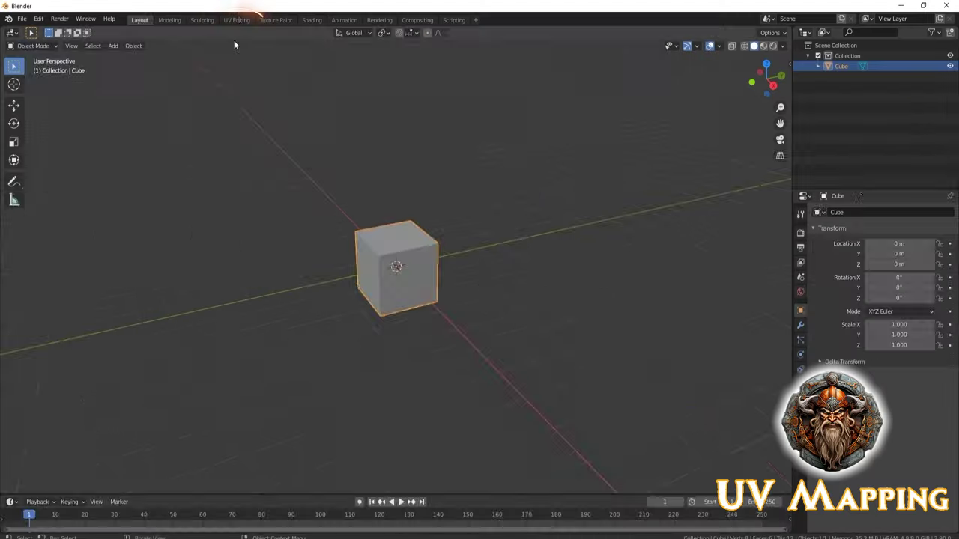
Move the duplicated cube to the right and select its top face.
key("Tab")
middle_click_drag(562, 293, 528, 320, "shift")
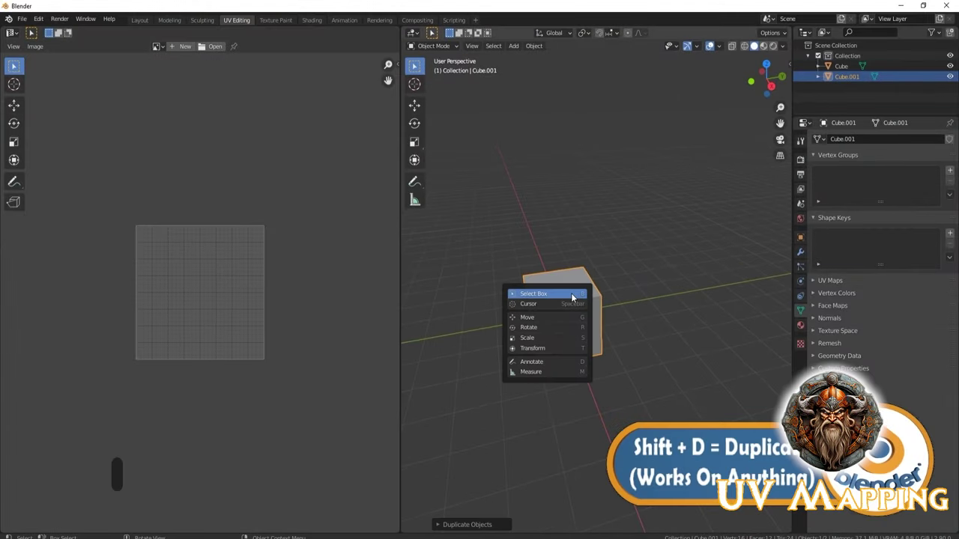
key("g")
left_click_drag(563, 314, 592, 313)
key("3")
left_click(592, 284)
key("shift+space")
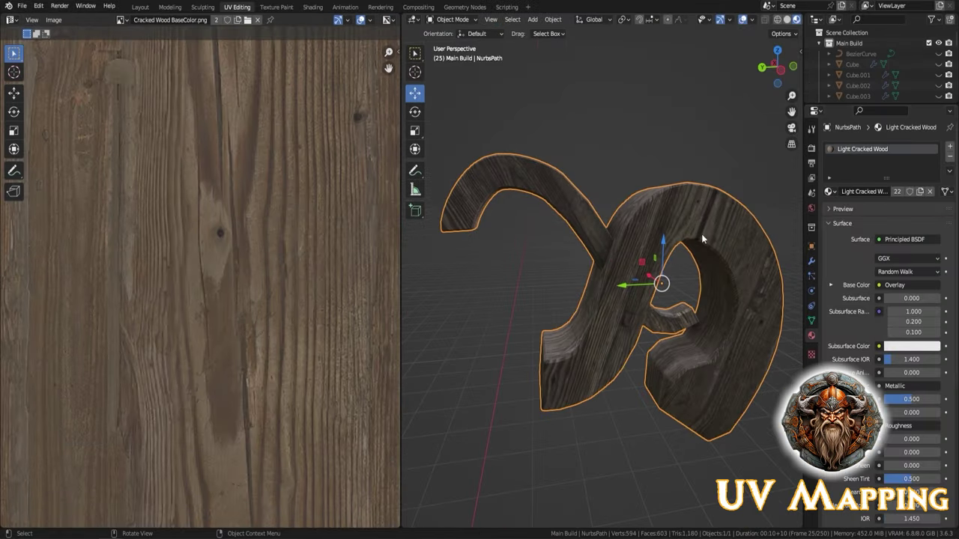
Unwrap one ornament loop with Follow Active Quads into a straight UV strip.
middle_click_drag(702, 238, 646, 125)
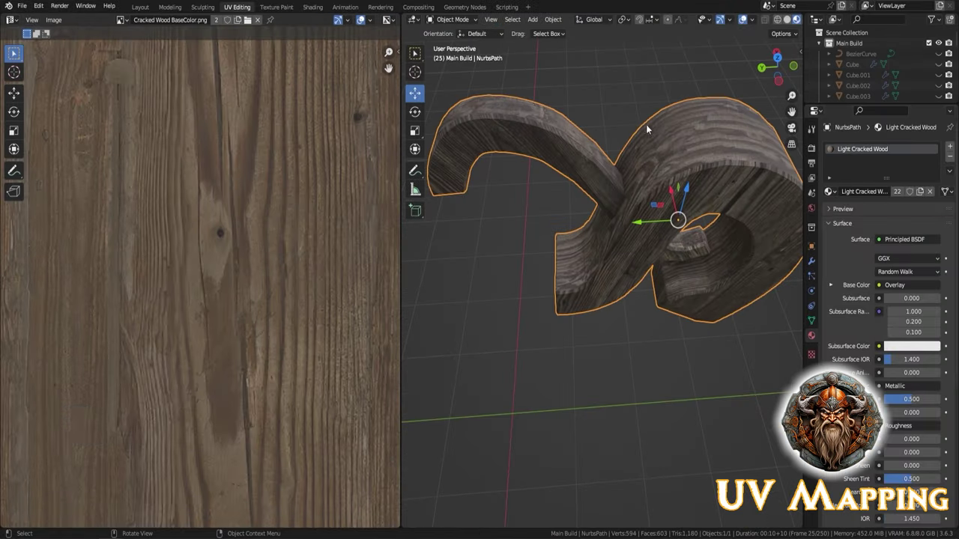
key("Tab")
double_click(617, 241, "shift")
key("u")
left_click(594, 258)
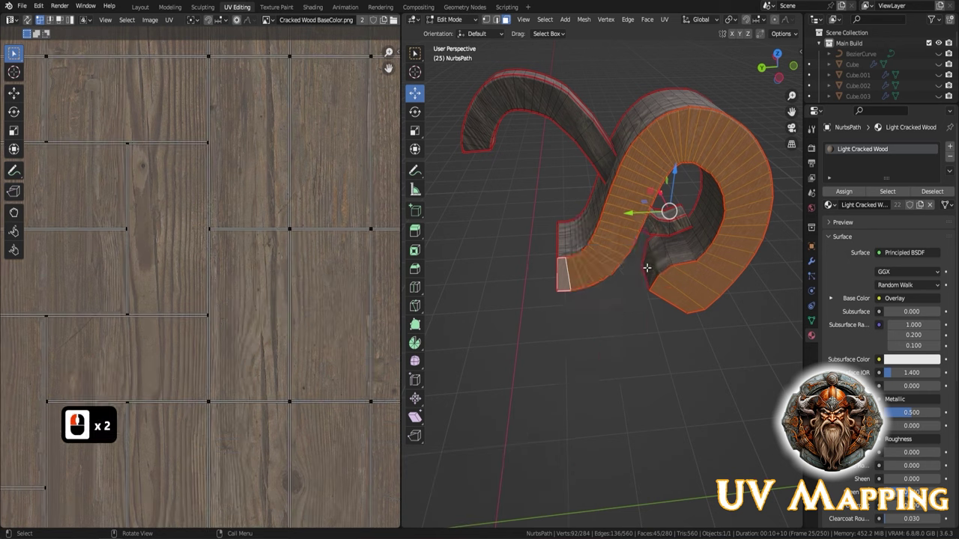
key("Tab")
Stretch the UV strip along X, then select the whole ornament for unwrapping.
key("Tab")
key("Tab")
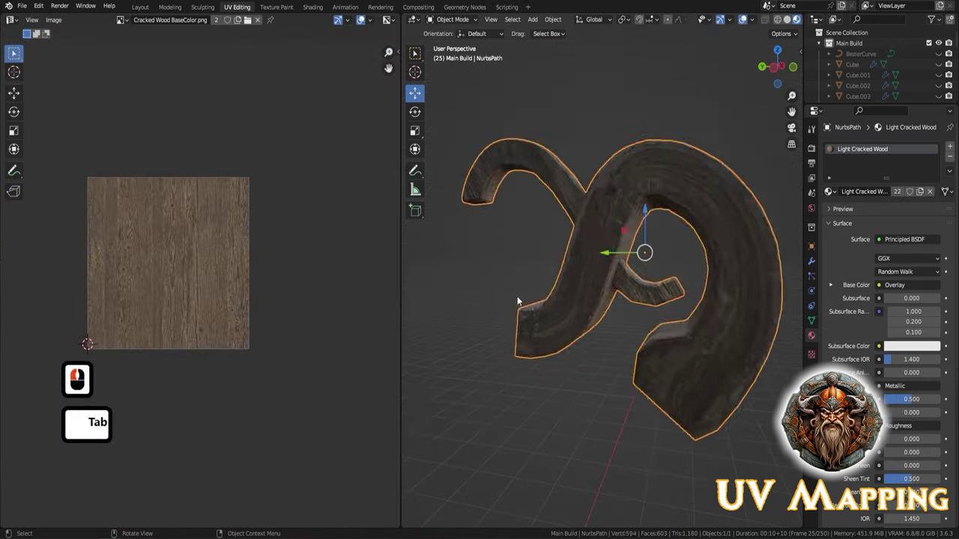
middle_click_drag(693, 270, 674, 312, "shift")
key("Tab")
key("s")
key("x")
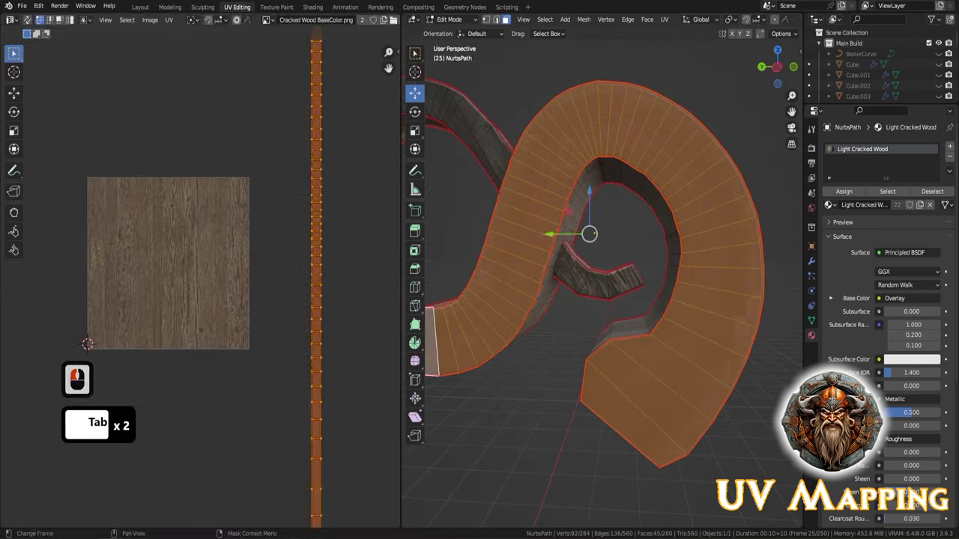
key("Tab")
mouse_move(570, 247)
middle_mouse_down()
mouse_move(607, 223)
mouse_move(582, 226)
middle_mouse_up()
key("Tab")
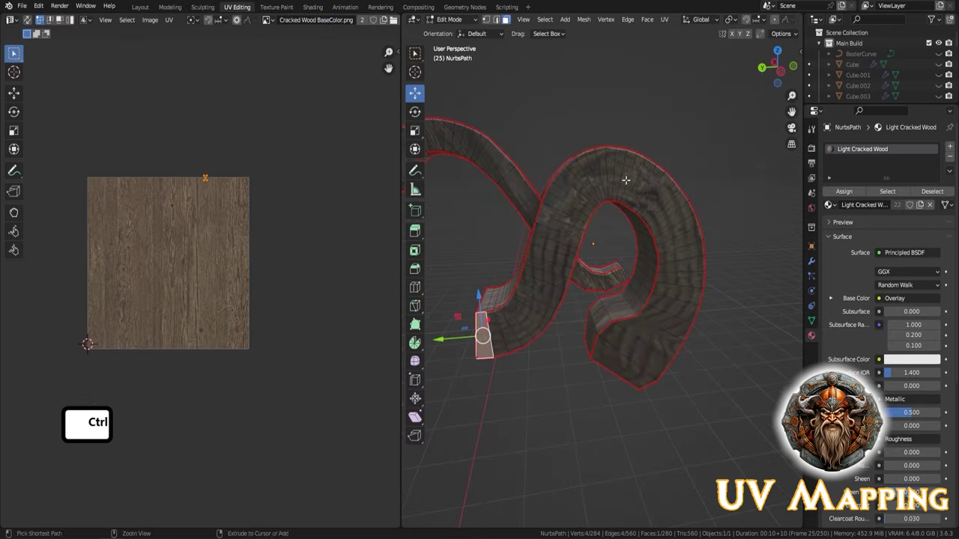
key("KP_3")
middle_click_drag(600, 330, 621, 352, "shift")
key("a")
key("u")
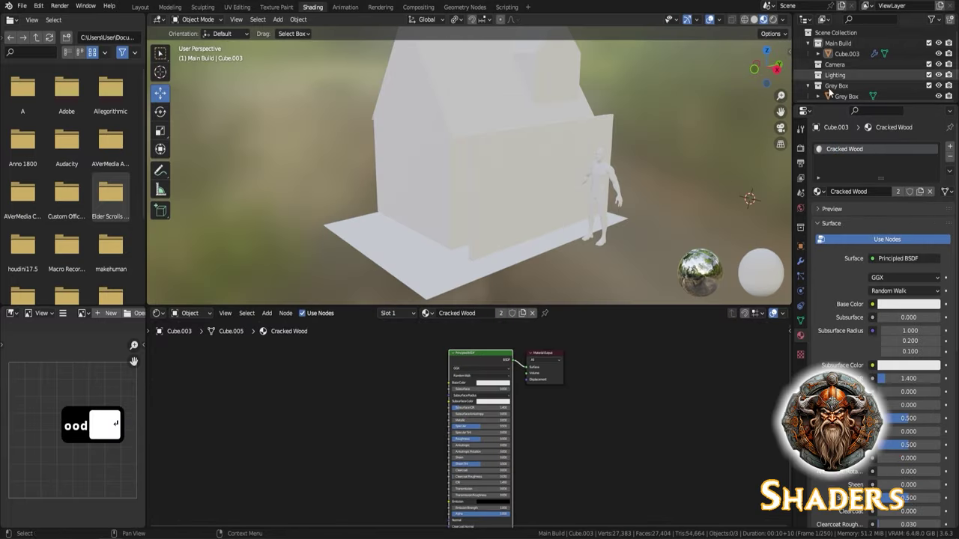
Load the Cracked Wood texture maps into the wall material with Principled Texture Setup.
key("ctrl+shift+t")
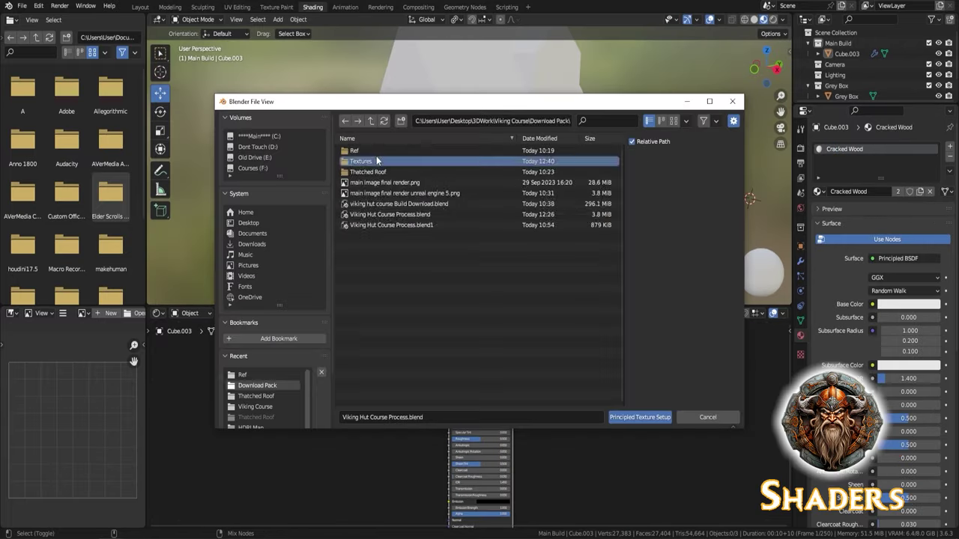
left_click(640, 417)
scroll(490, 174, "up", 5)
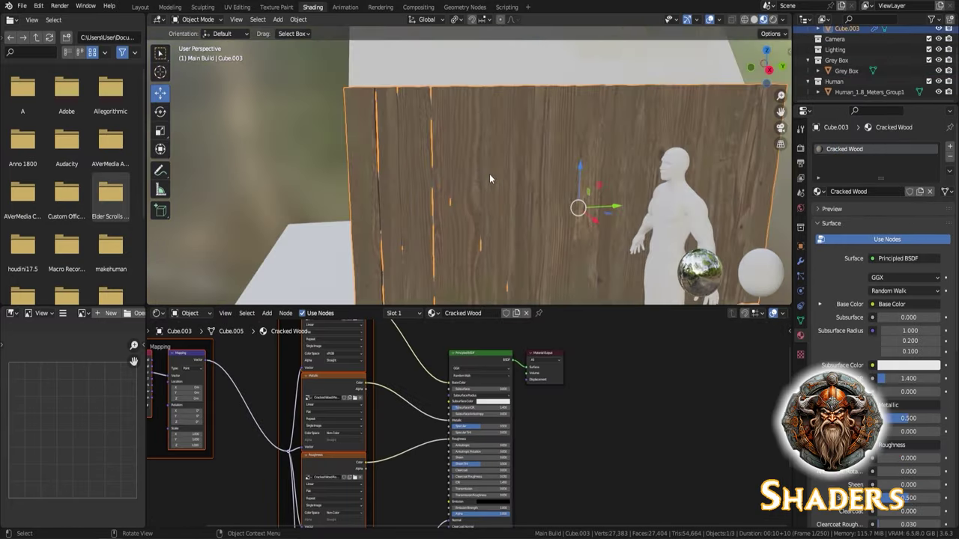
scroll(484, 82, "up", 3)
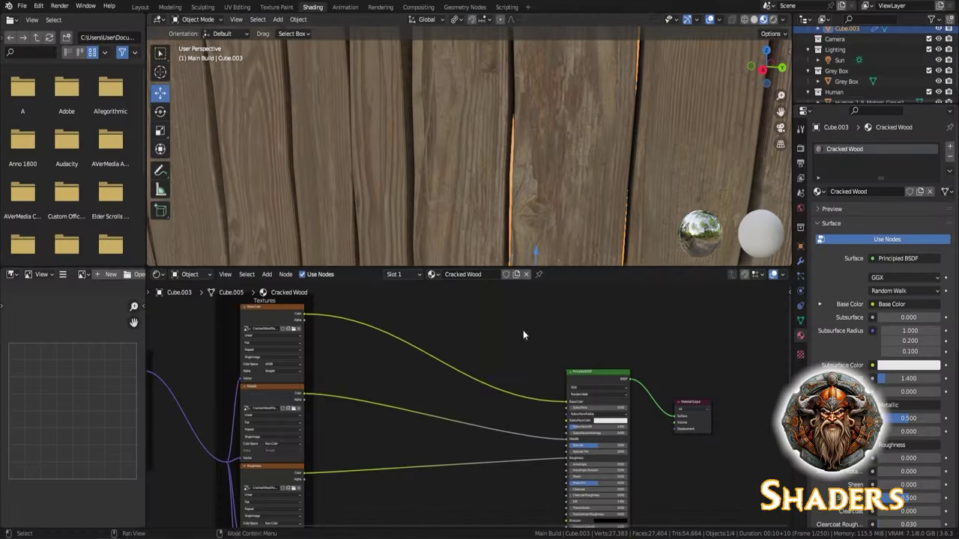
Darken the base colour through a Color Ramp, Overlay blend and RGB Curves.
left_click(511, 377)
scroll(484, 373, "up", 3)
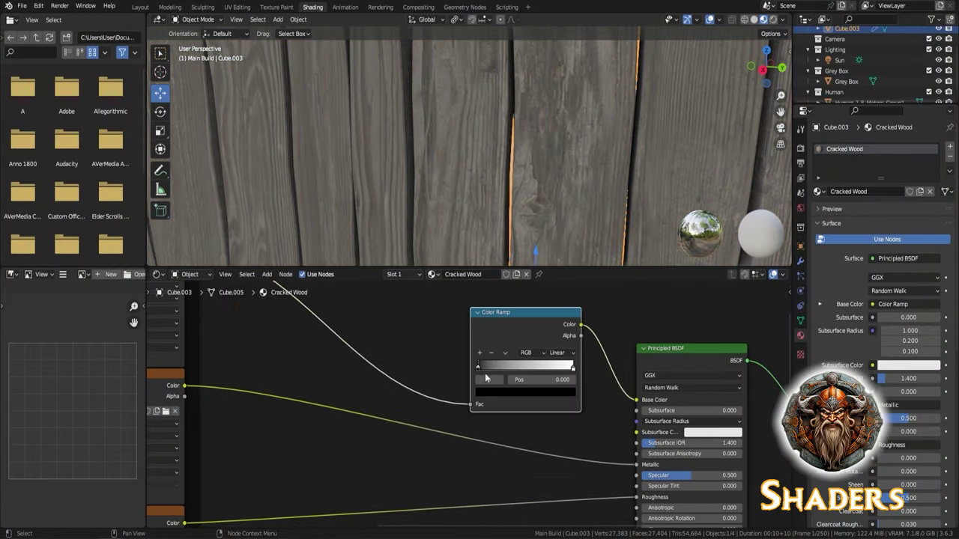
scroll(485, 374, "down", 3)
scroll(353, 427, "up", 4)
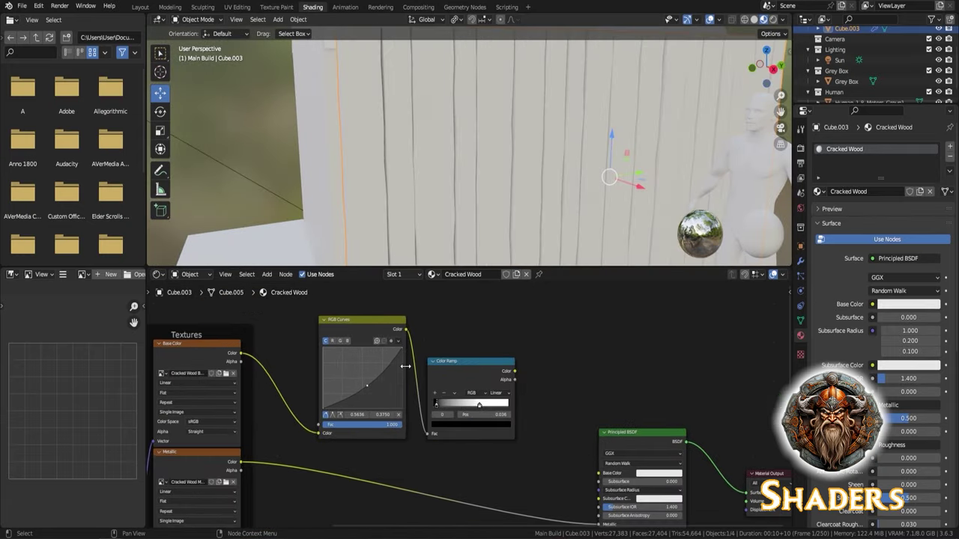
left_click_drag(494, 361, 523, 380)
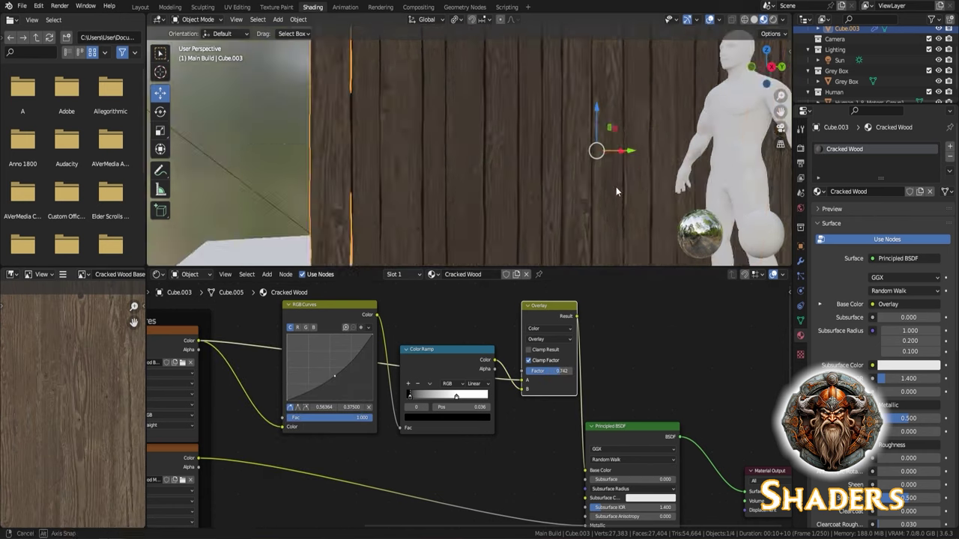
left_click_drag(334, 376, 325, 384)
left_click_drag(438, 396, 425, 397)
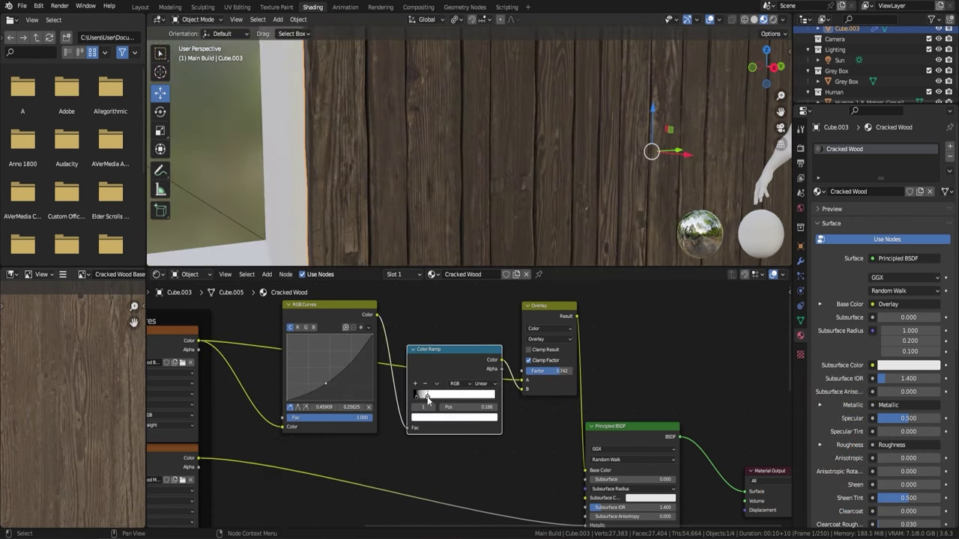
middle_click_drag(299, 243, 218, 109)
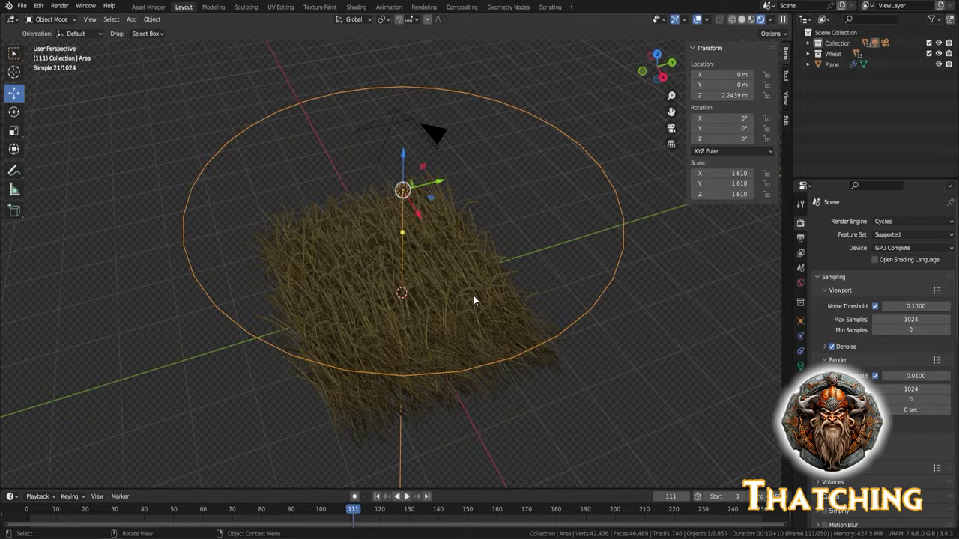
Render a test of the wheat thatch clump and view its AO pass.
key("F12")
left_click(885, 46)
scroll(520, 197, "up", 4)
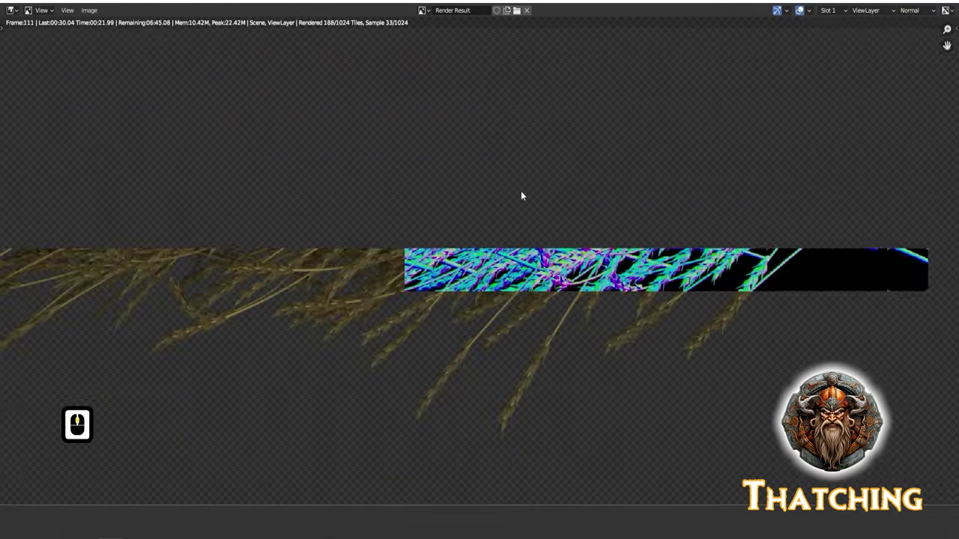
scroll(516, 163, "down", 2)
scroll(497, 259, "down", 1)
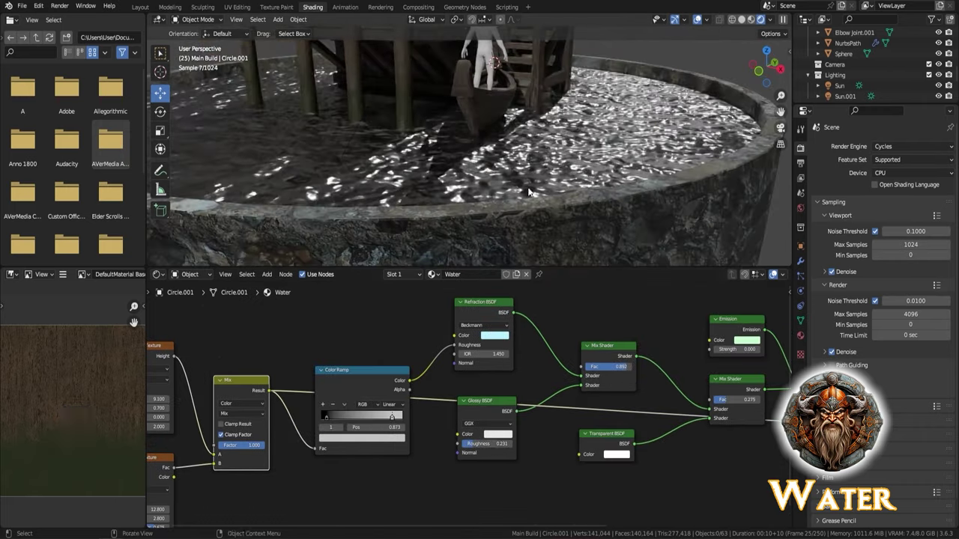
Pan the water material's node tree to show the Musgrave and Noise nodes.
middle_click_drag(296, 343, 450, 323)
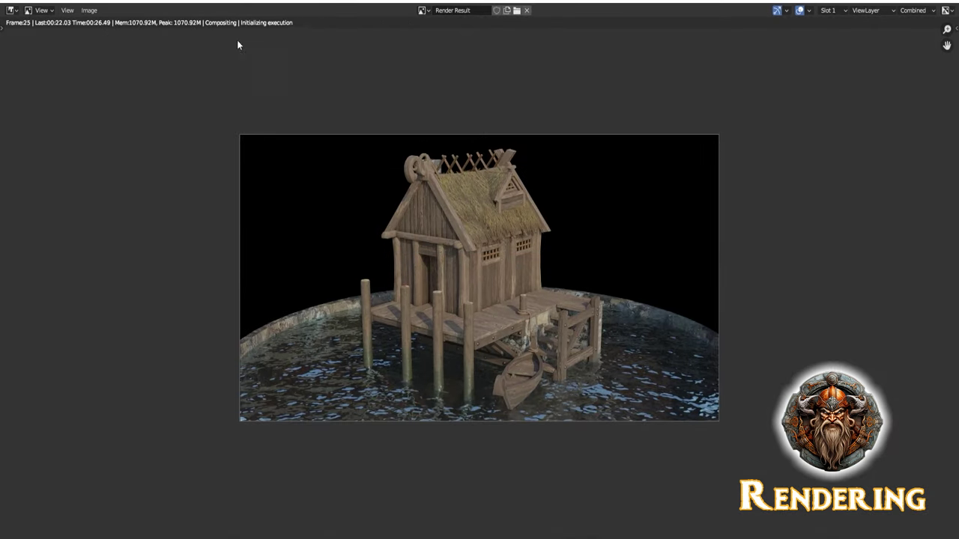
Tick Enhance on the Turbo Render Animation row and render a still image.
scroll(870, 212, "up", 5)
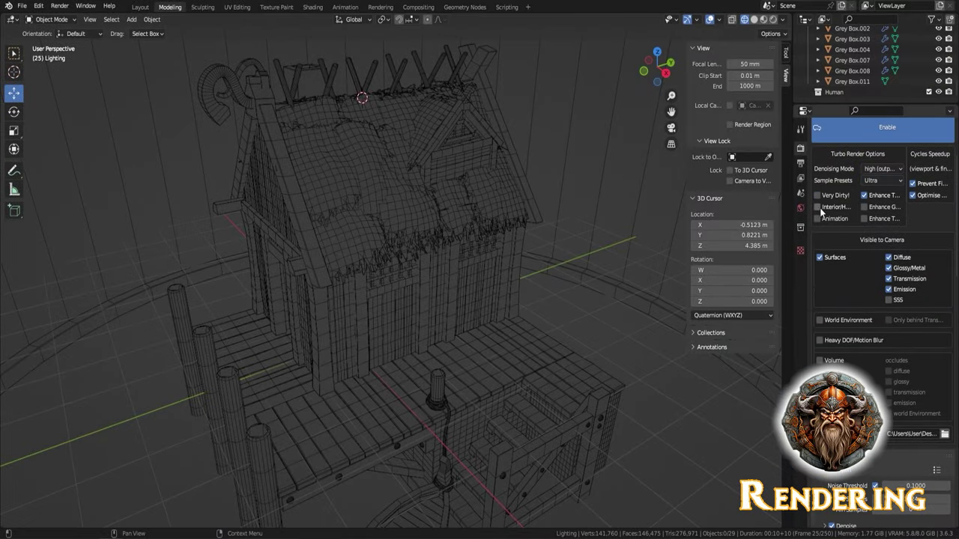
left_click(868, 218)
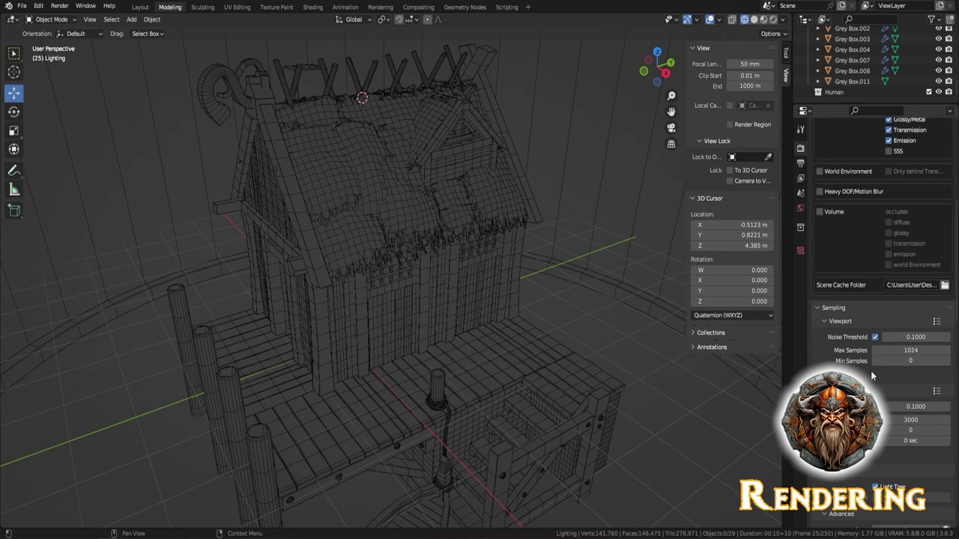
left_click(83, 18)
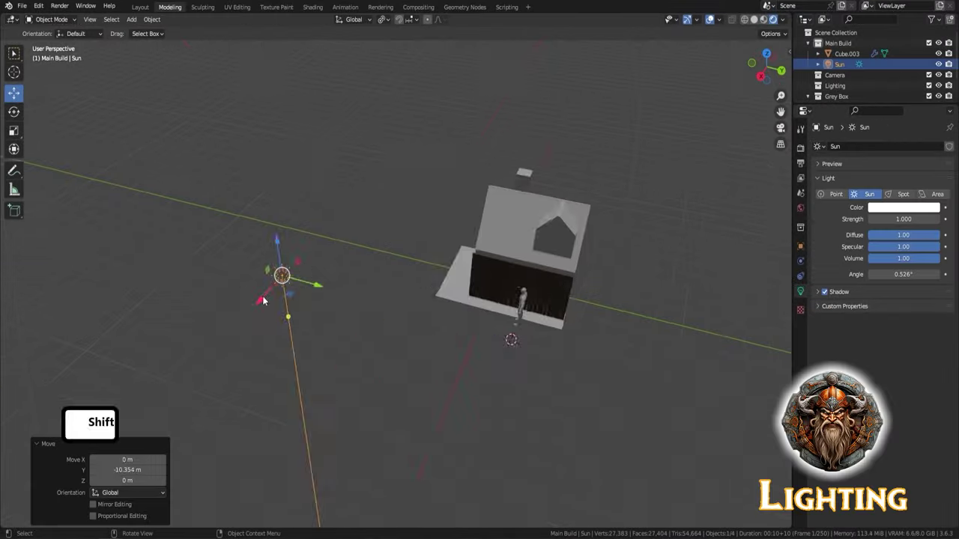
Add a point light and feed the Sky Texture into the World Background colour.
key("shift+a")
left_click(546, 270)
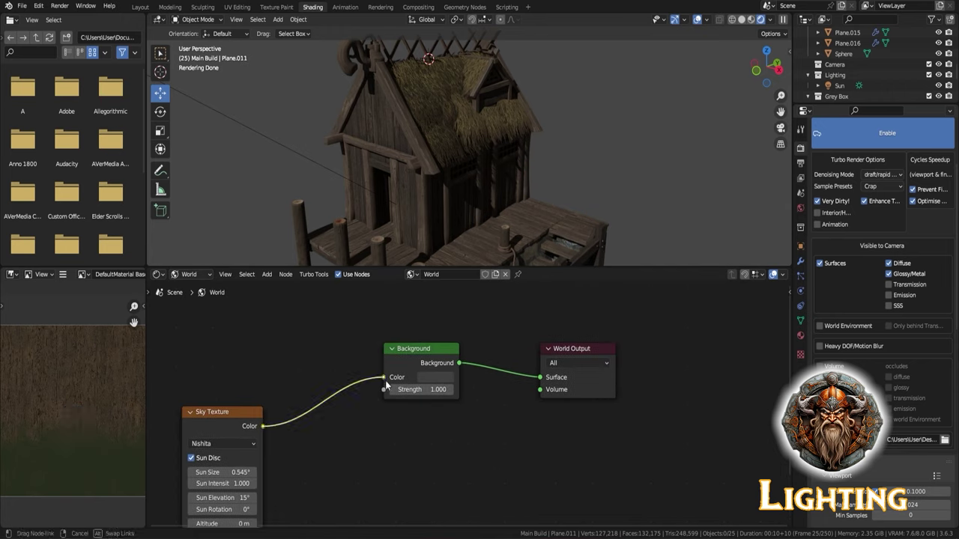
middle_click_drag(416, 451, 434, 409)
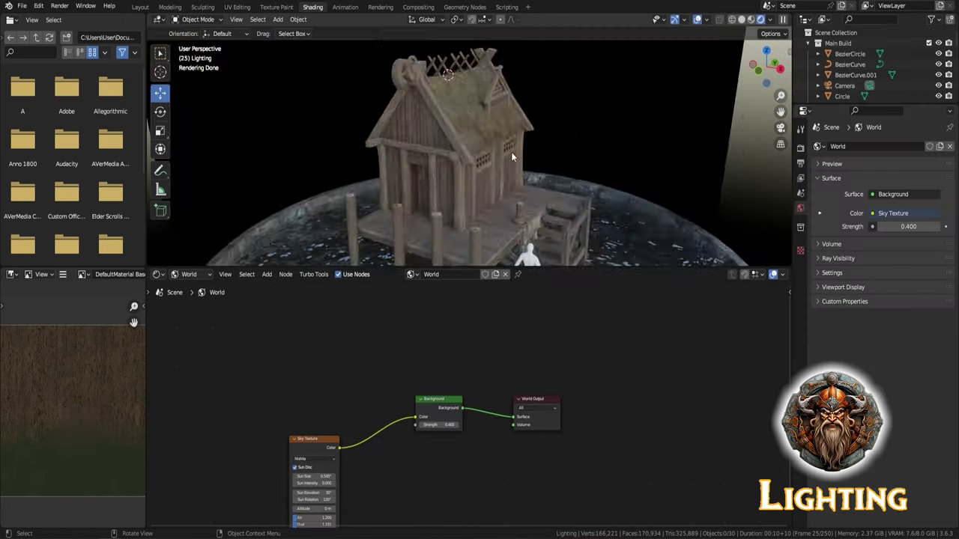
scroll(648, 150, "down", 5)
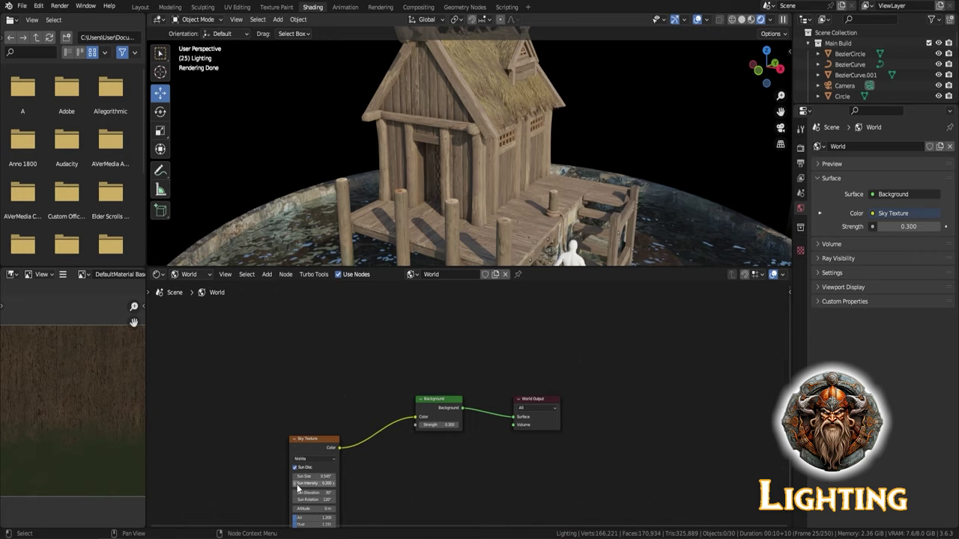
Frame the whole hut and water, then render a test image.
middle_click_drag(648, 150, 524, 113)
scroll(387, 403, "up", 3)
mouse_move(420, 225)
middle_mouse_down("shift")
mouse_move(459, 155)
mouse_move(573, 25)
middle_mouse_up("shift")
key("F12")
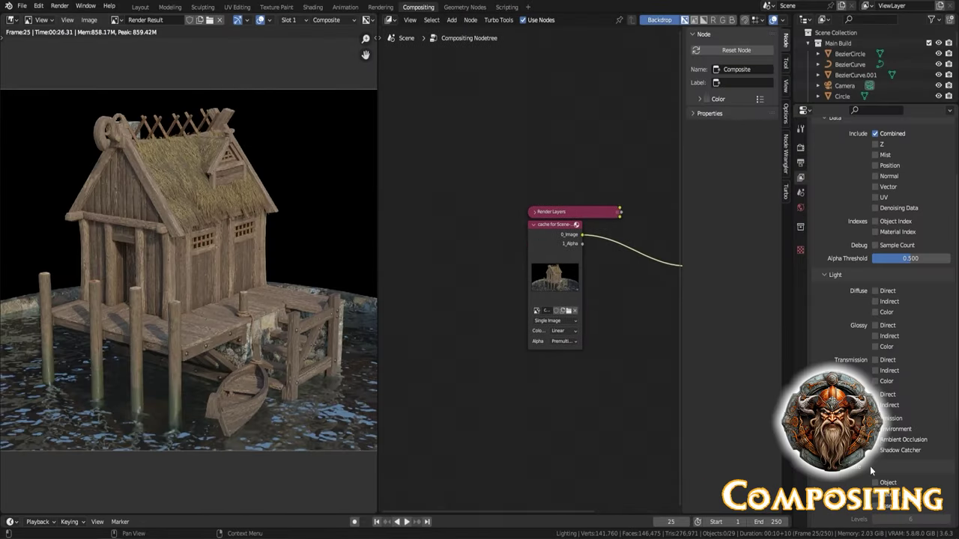
Render a still with the AO and Diffuse Color passes enabled.
left_click(59, 8)
left_click(83, 22)
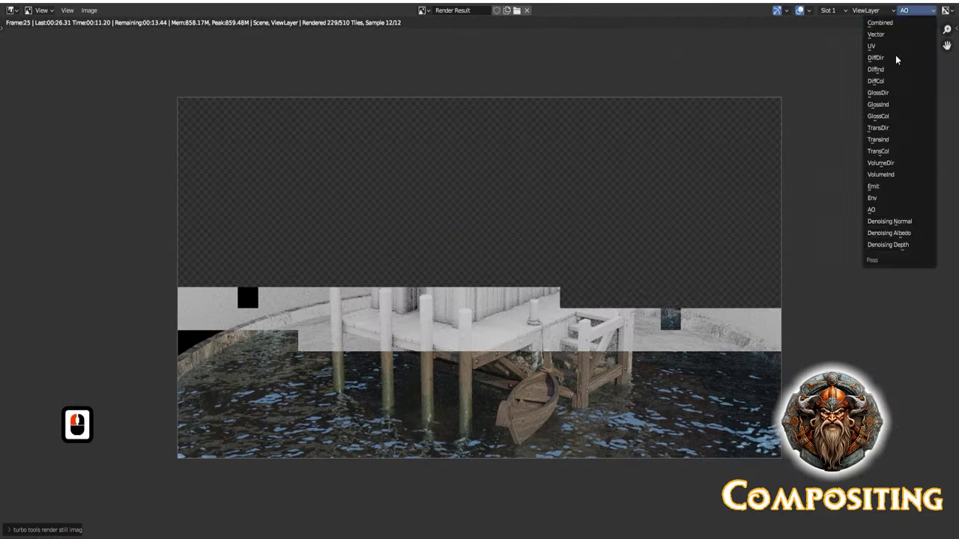
key("Escape")
scroll(150, 179, "up", 3)
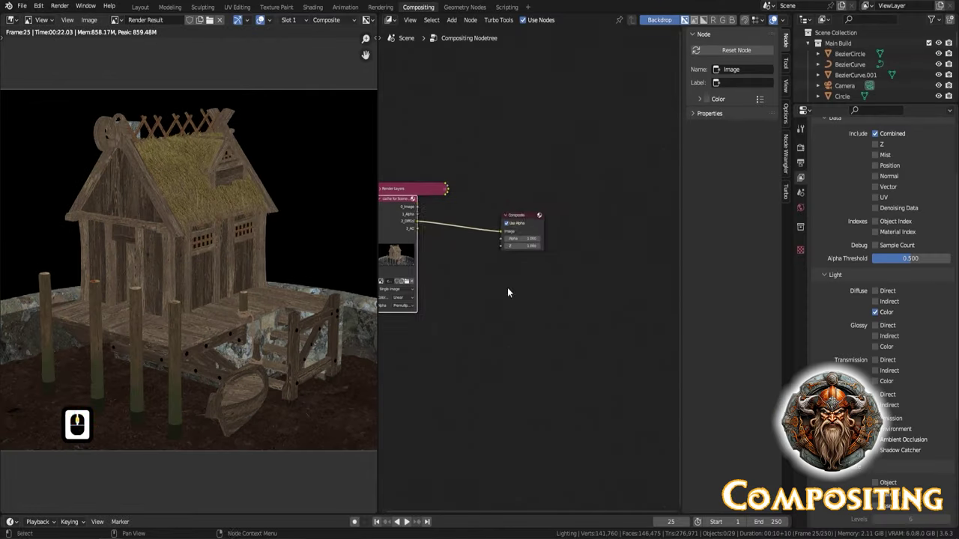
scroll(150, 180, "up", 4)
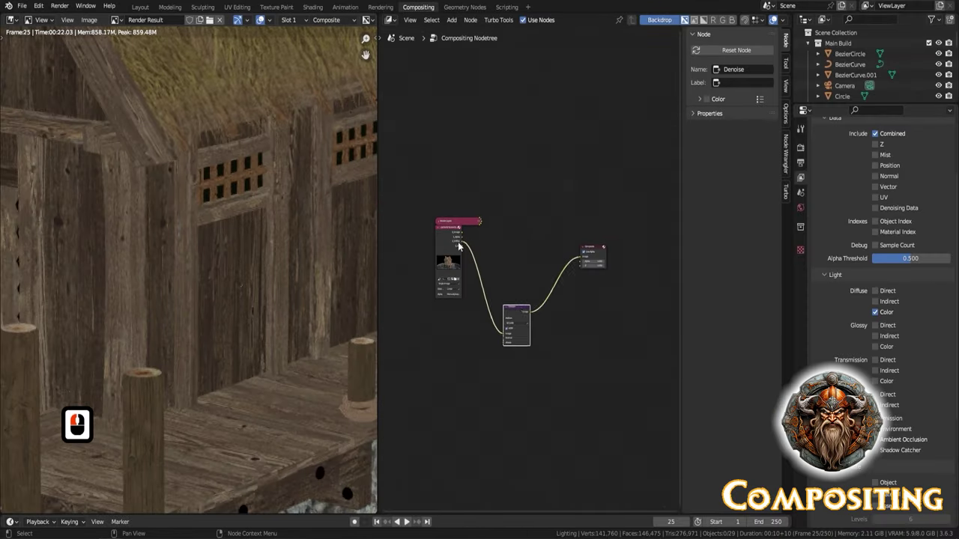
Connect the denoised image to the Composite output.
left_click_drag(493, 283, 494, 281)
scroll(311, 208, "down", 7)
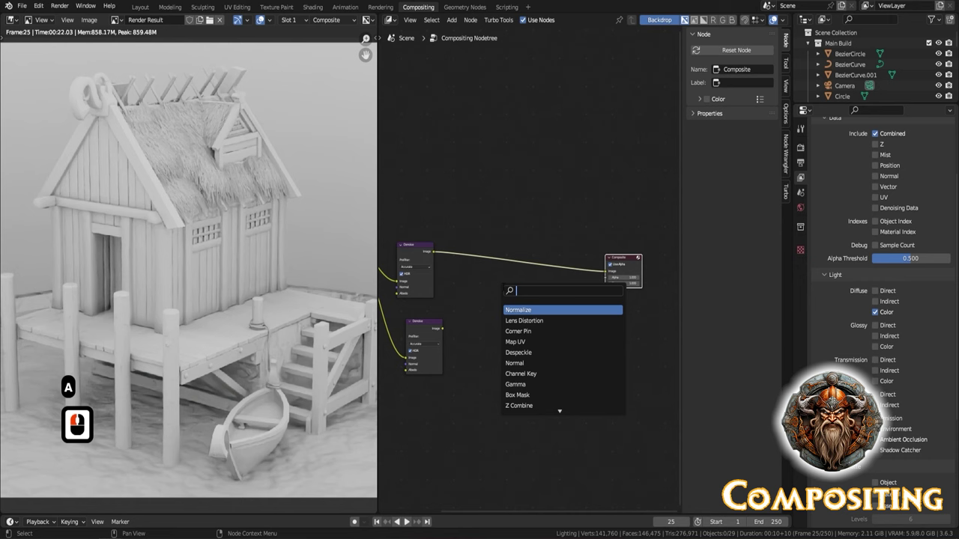
scroll(497, 204, "down", 3)
scroll(534, 200, "up", 2)
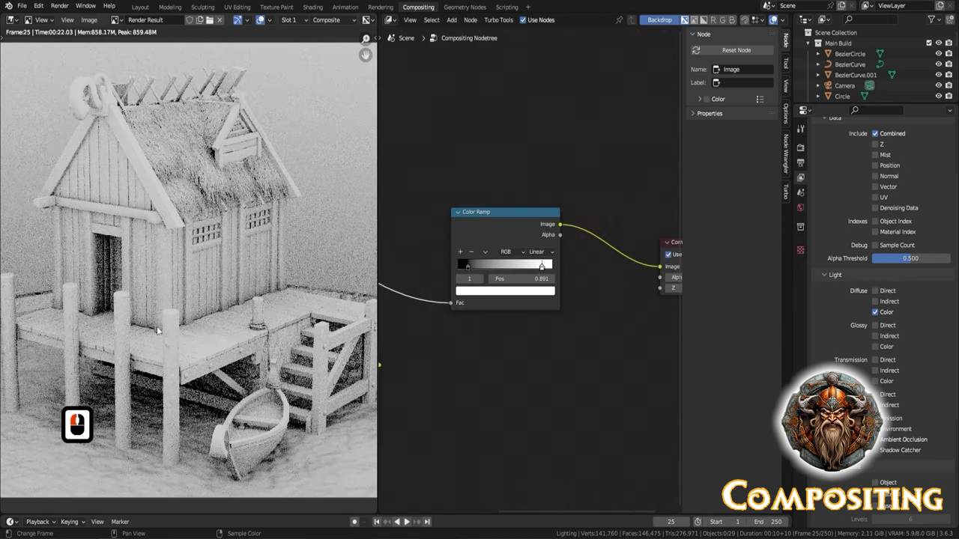
Tighten the AO colour ramp and send the Multiply result to Composite.
left_click(524, 292)
scroll(544, 188, "down", 2)
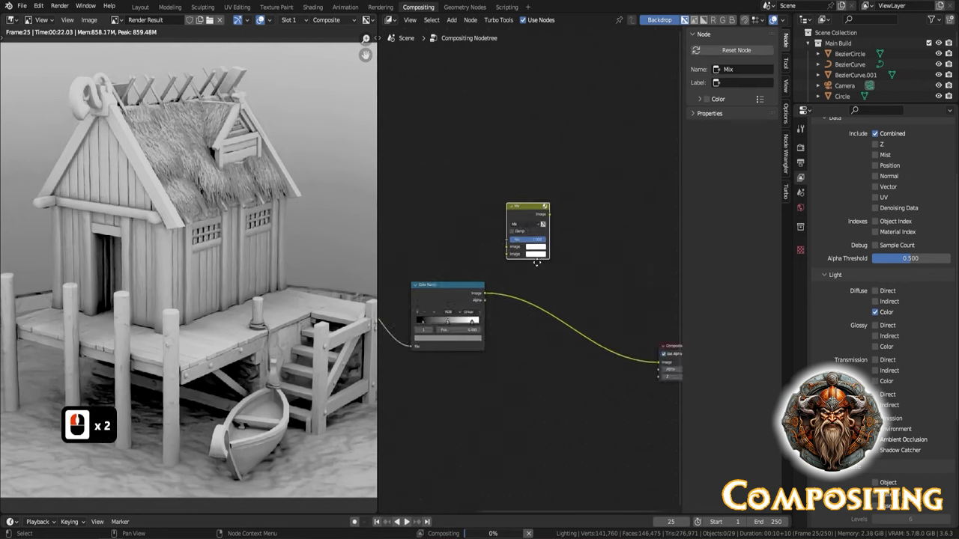
left_click_drag(577, 362, 208, 282)
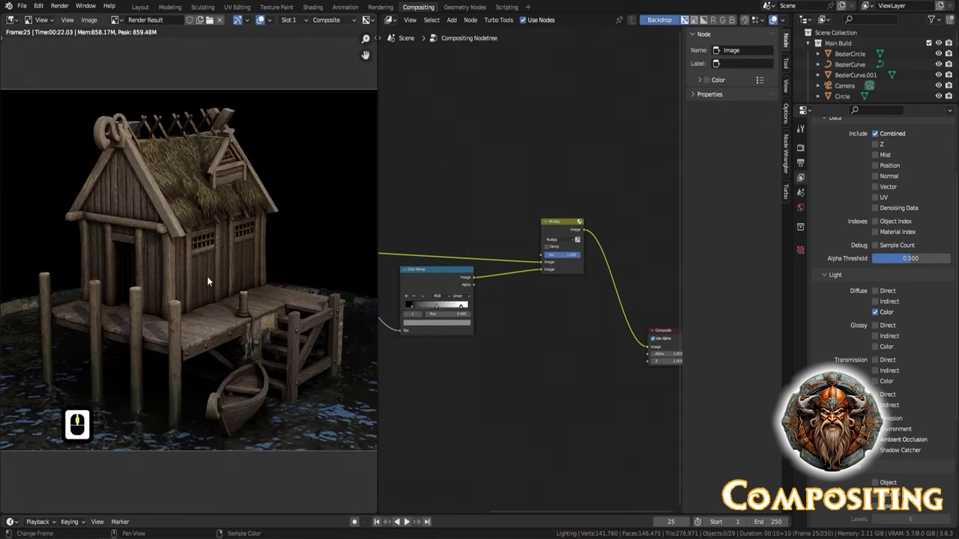
scroll(479, 279, "down", 3)
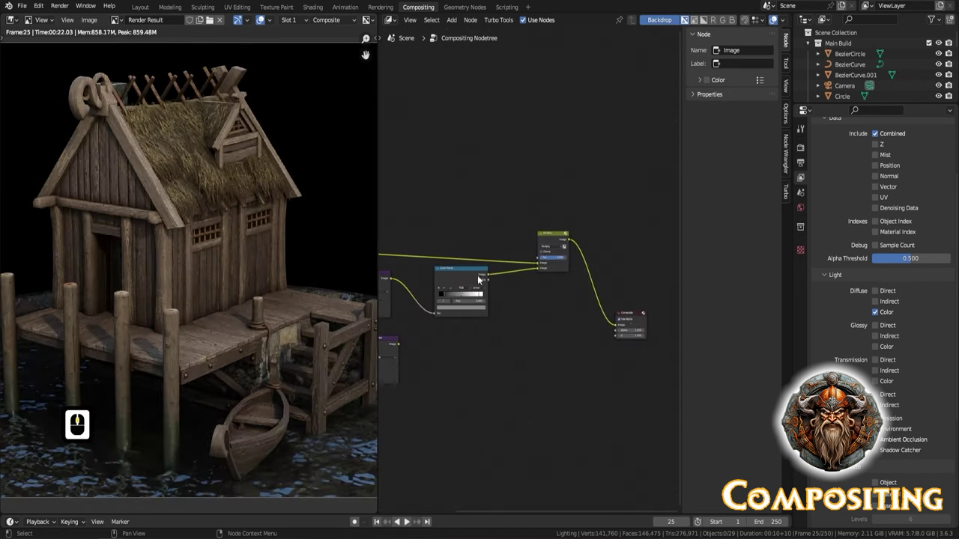
left_click(22, 6)
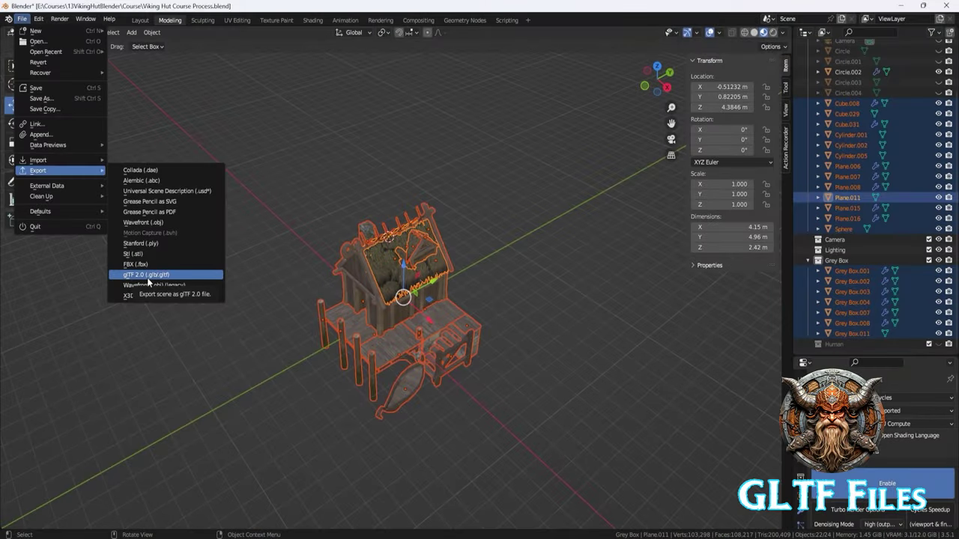
Export the hut as glTF Binary (.glb) and import it into Unreal's Hut folder.
left_click(148, 276)
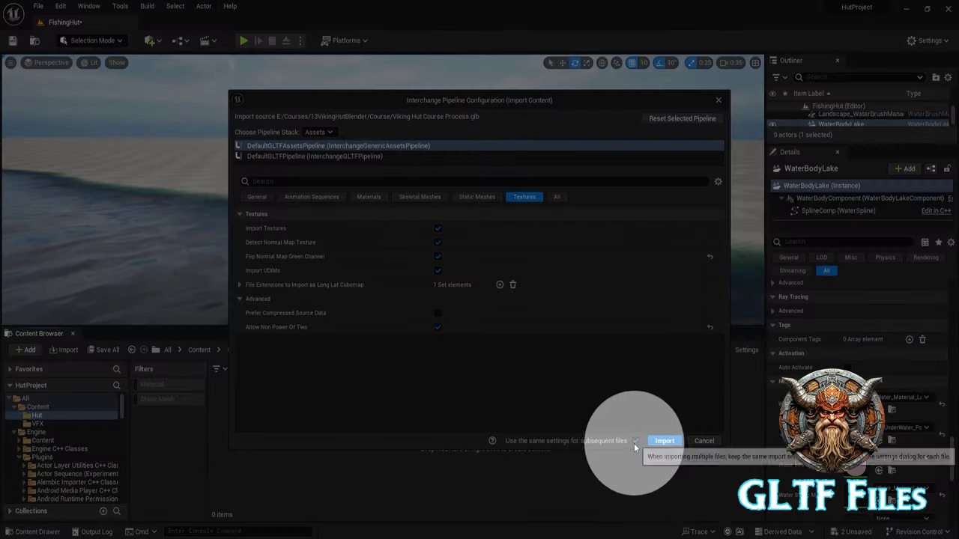
left_click(663, 441)
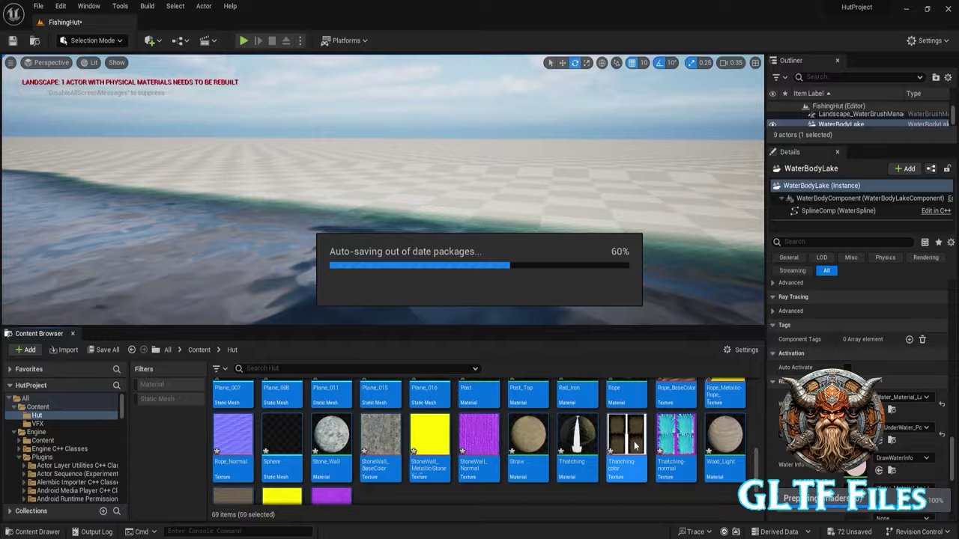
Filter the Hut folder to static meshes and place all of them in the level.
scroll(480, 442, "up", 10)
left_click(216, 367)
left_click(157, 398)
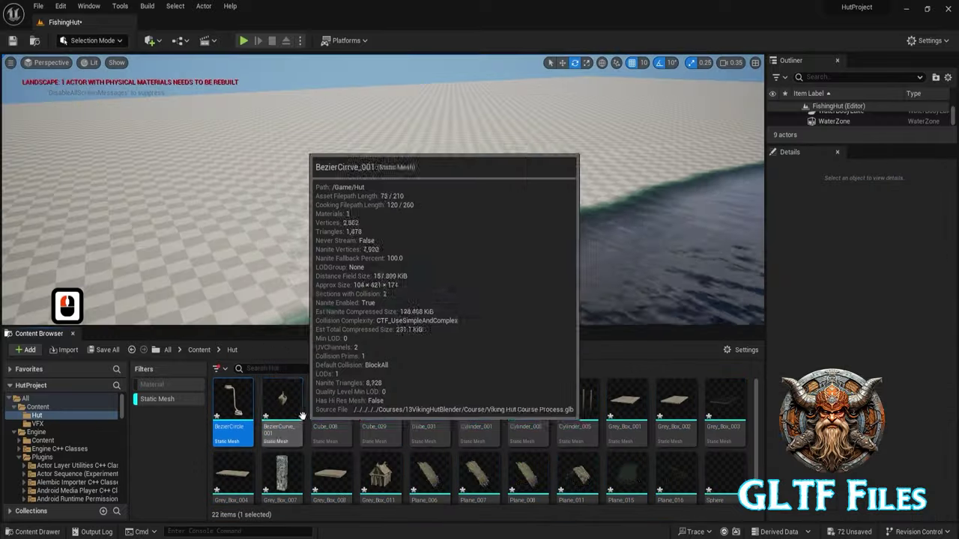
key("ctrl+a")
left_click_drag(508, 441, 365, 250)
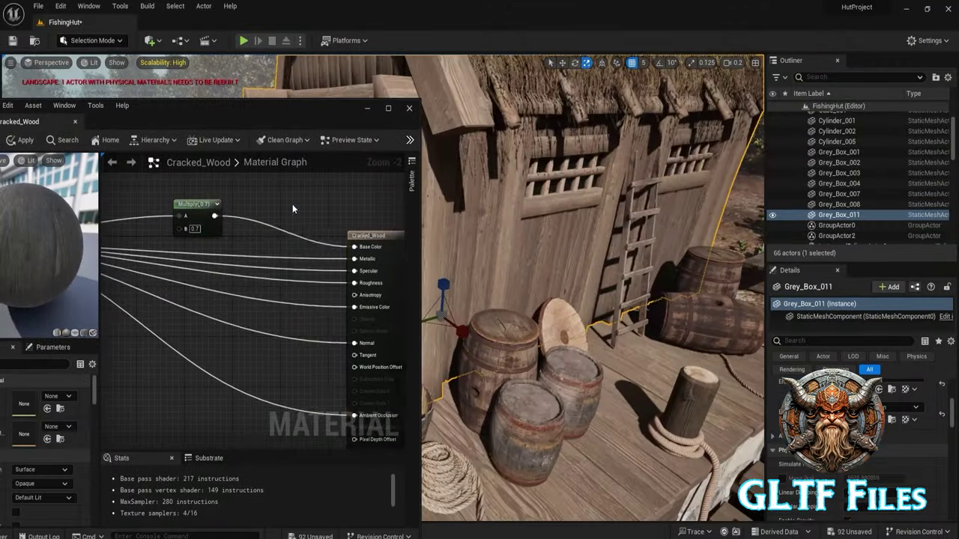
Add a CheapContrast_RGB node to Cracked_Wood with contrast value 5 and save it.
right_click(292, 204)
type("contrast")
left_click(323, 242)
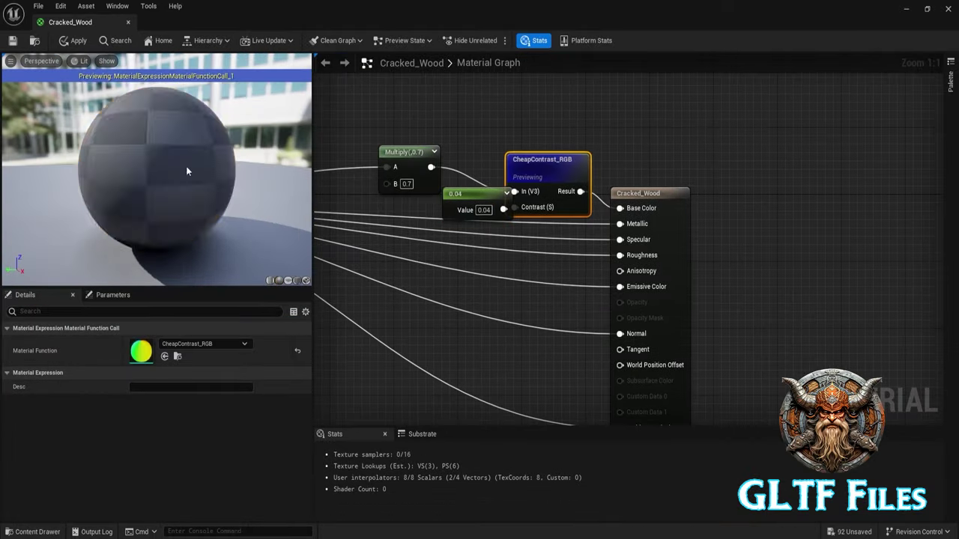
key("ctrl+s")
key("BackSpace")
type("5")
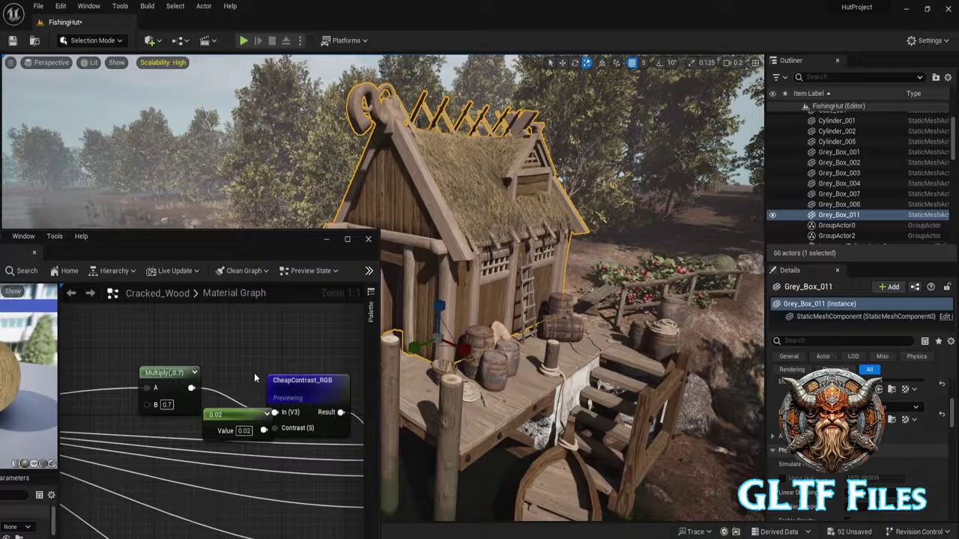
key("Return")
key("ctrl+s")
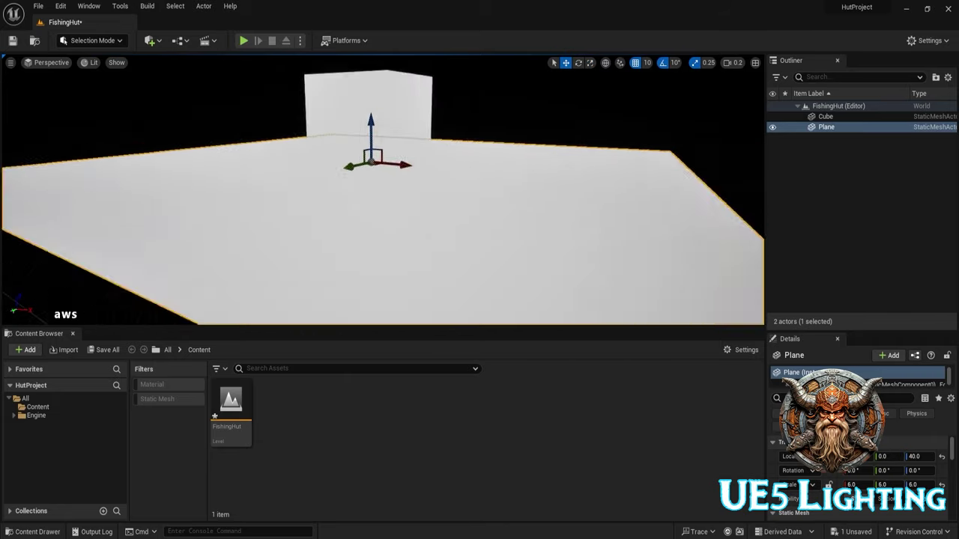
Add exponential height fog, a sky atmosphere and volumetric clouds to the level.
left_click(151, 40)
type("height")
left_click(206, 78)
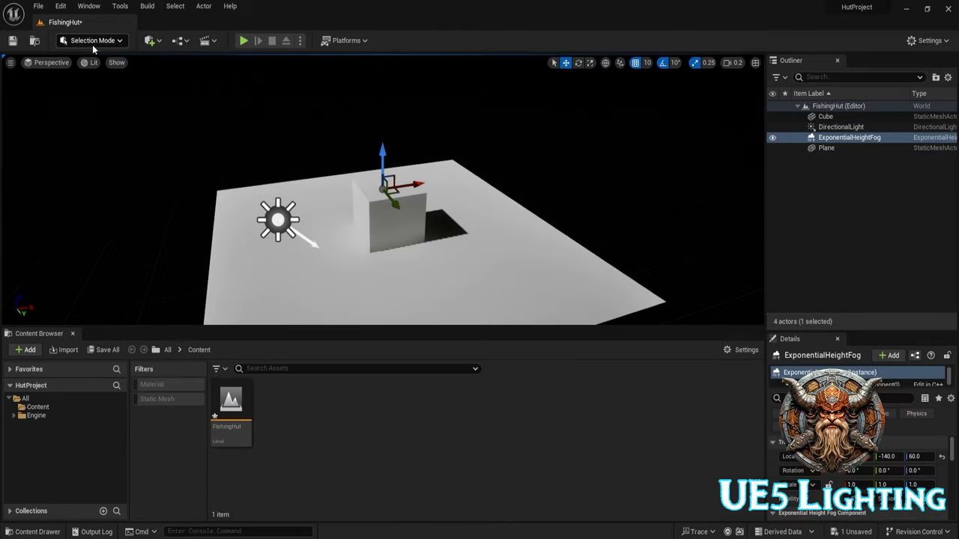
left_click(151, 40)
left_click(192, 259)
double_click(849, 137)
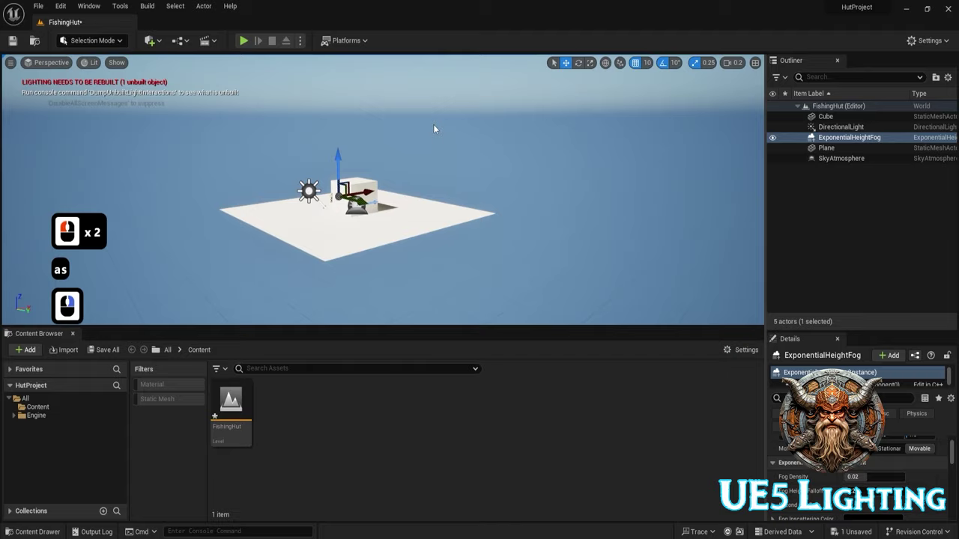
left_click(150, 41)
left_click(190, 78)
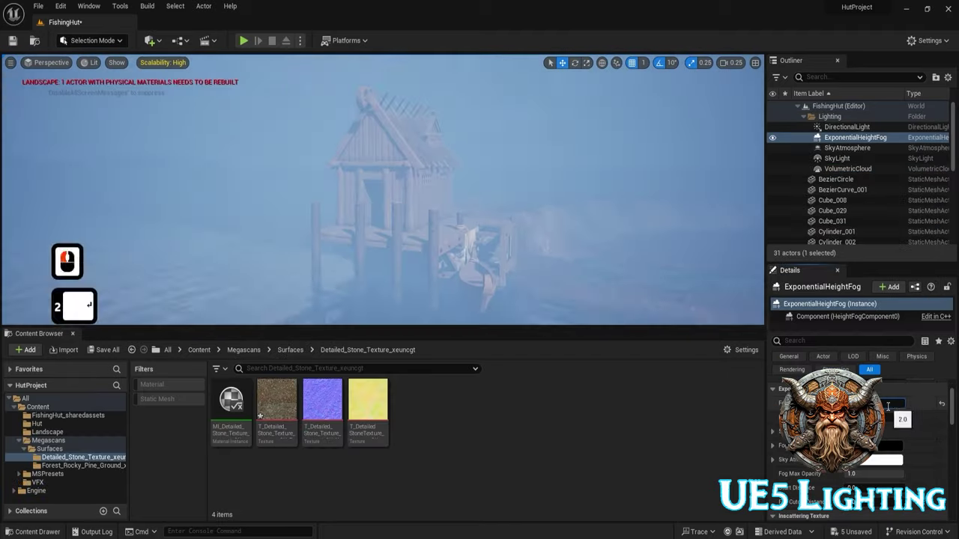
Tint the height fog pale mint and lower its Fog Density to 0.1.
key("Return")
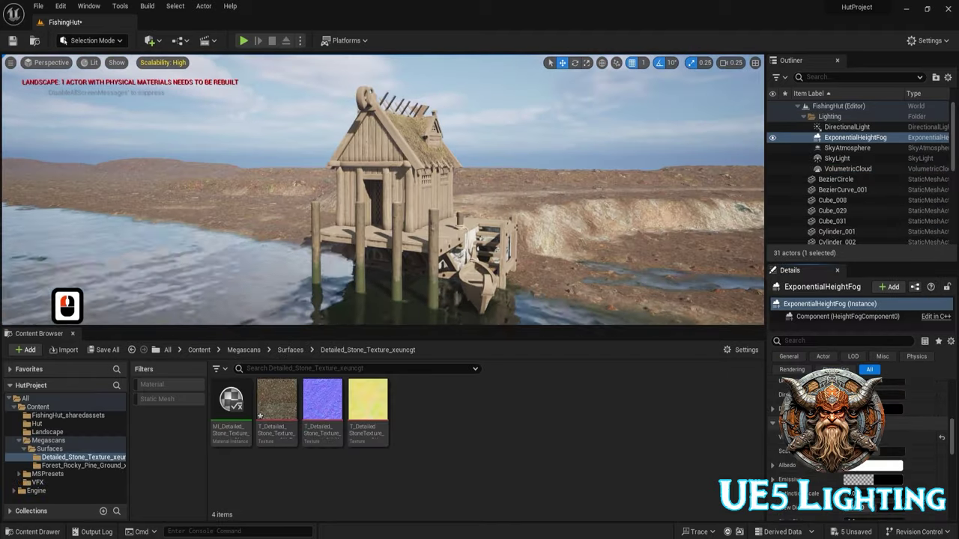
double_click(892, 404)
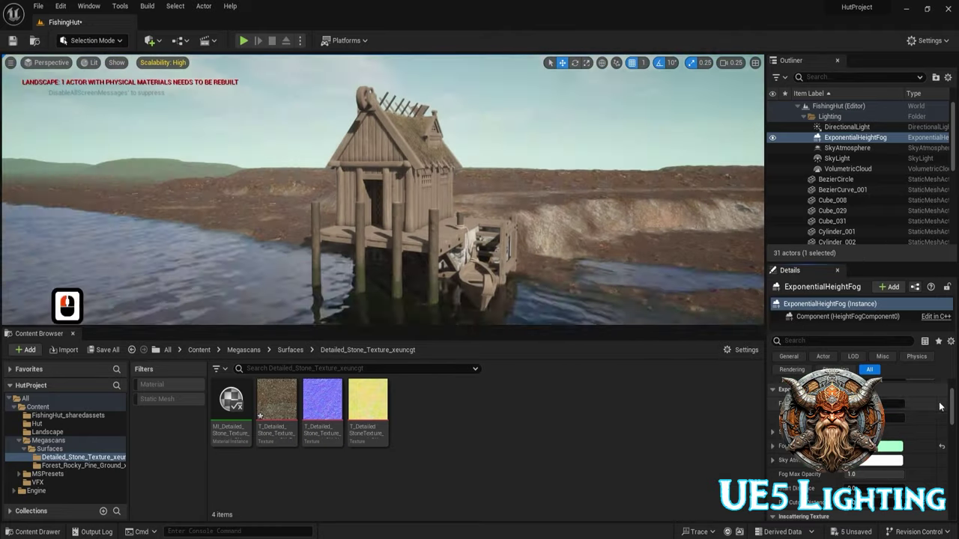
left_click(890, 447)
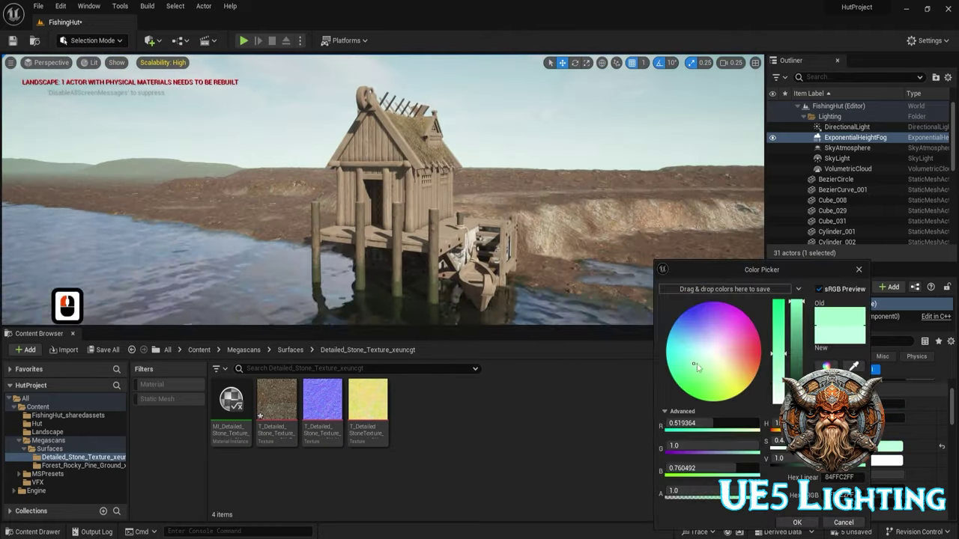
left_click(797, 522)
type("0.1")
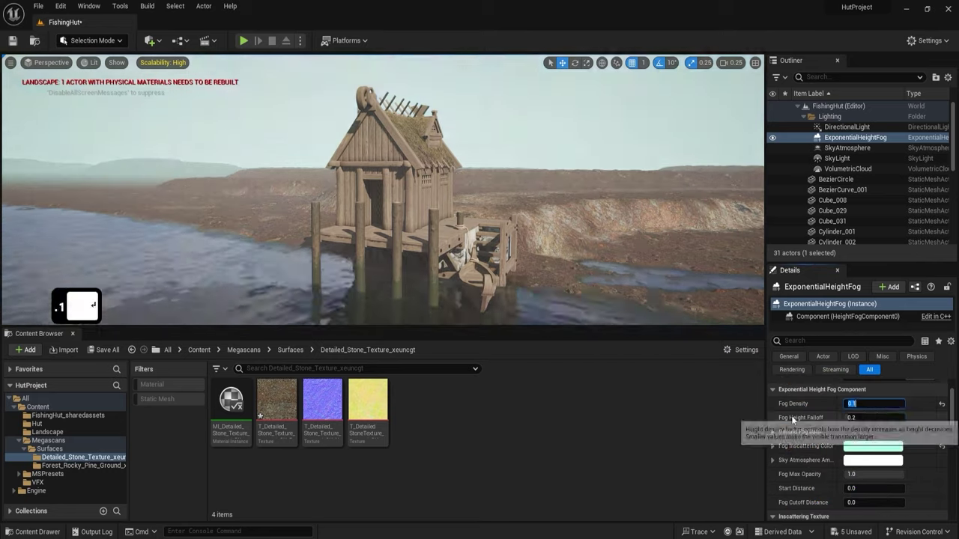
left_click(874, 417)
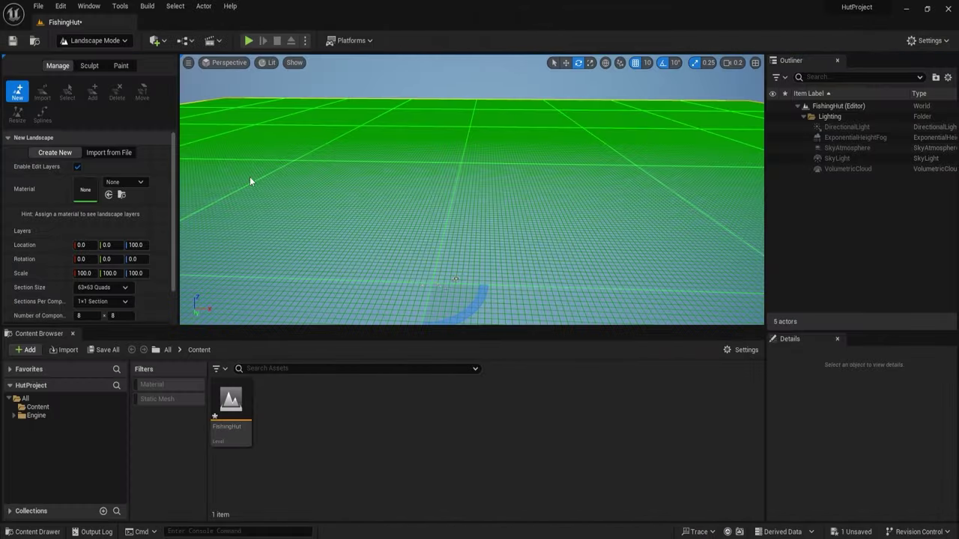
Create the landscape, then add a Water Body Lake and move it farther away.
left_click_drag(83, 316, 97, 316)
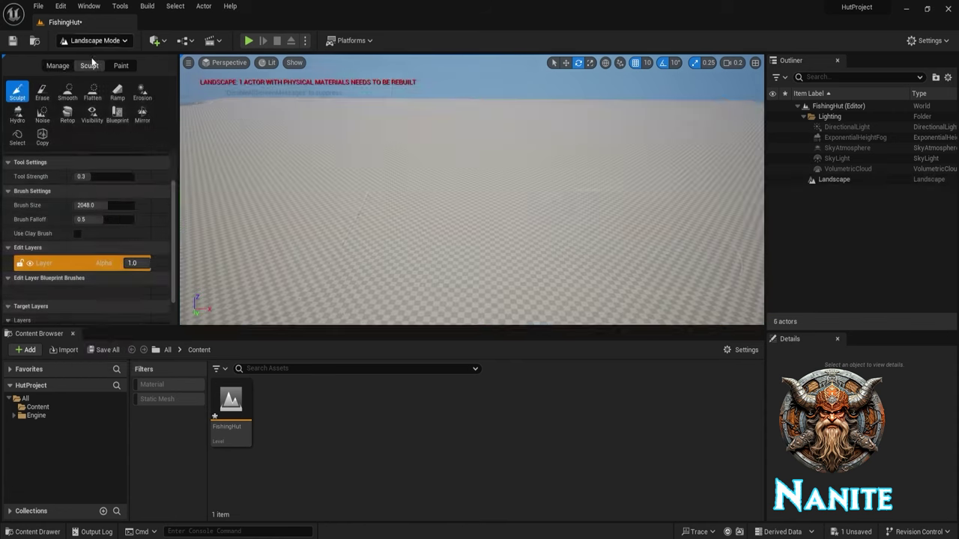
type("er")
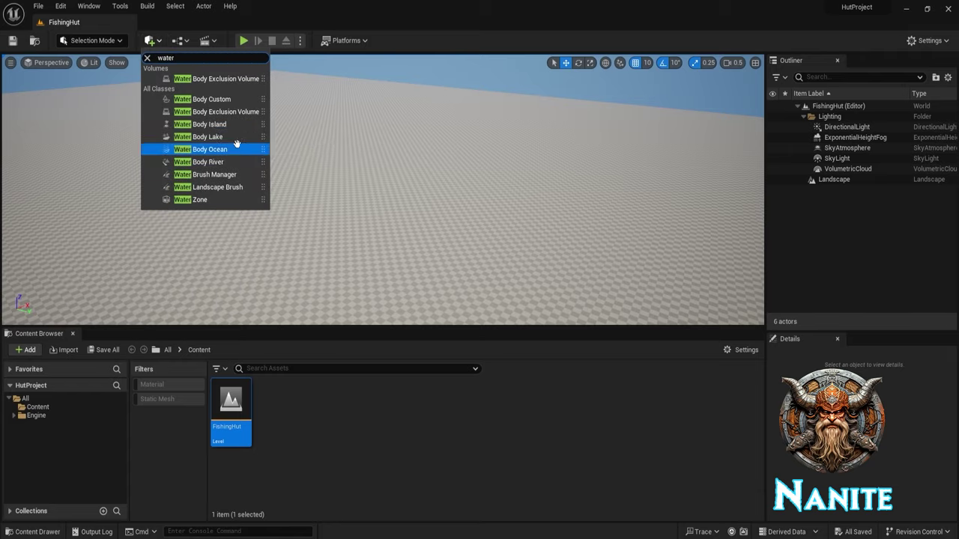
left_click(235, 138)
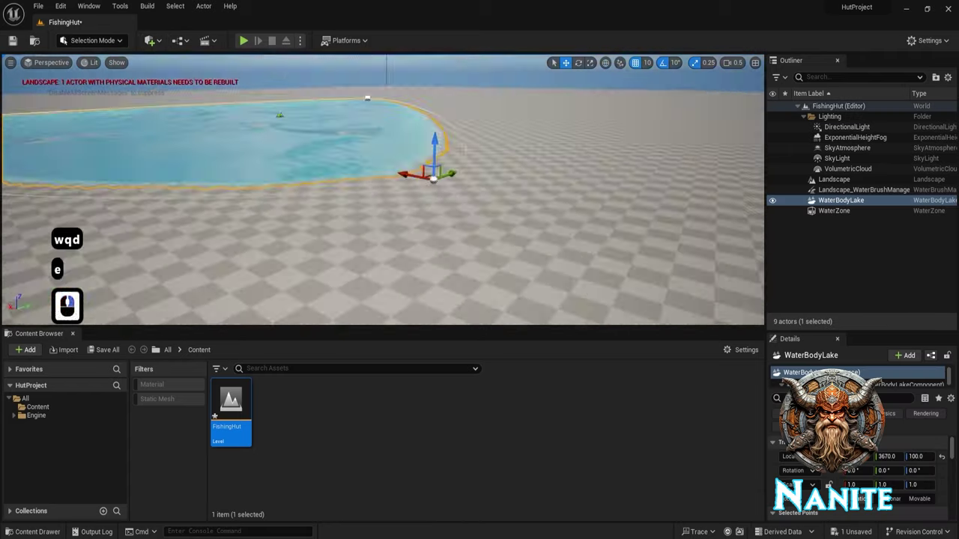
left_click_drag(457, 222, 354, 267)
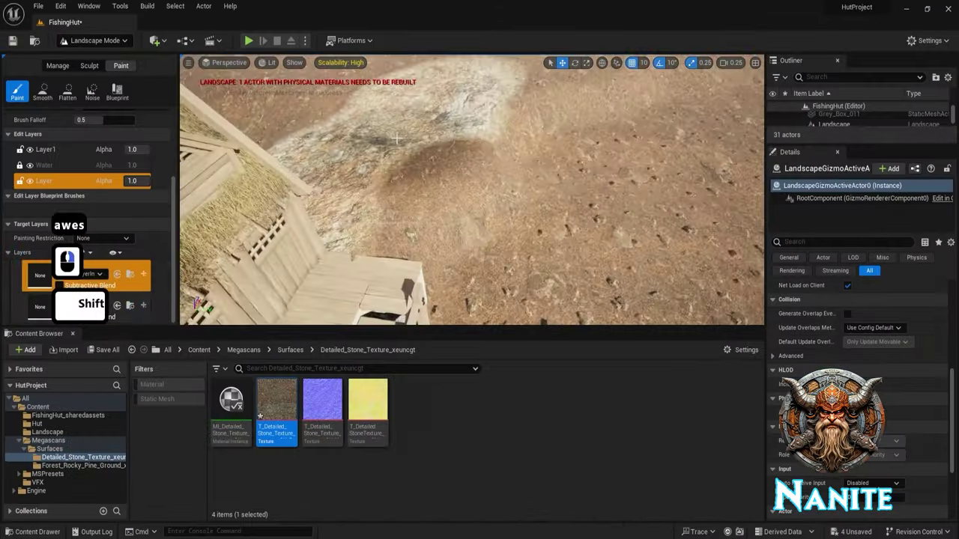
Fly the view down close to the landscape ground.
scroll(125, 145, "up", 2)
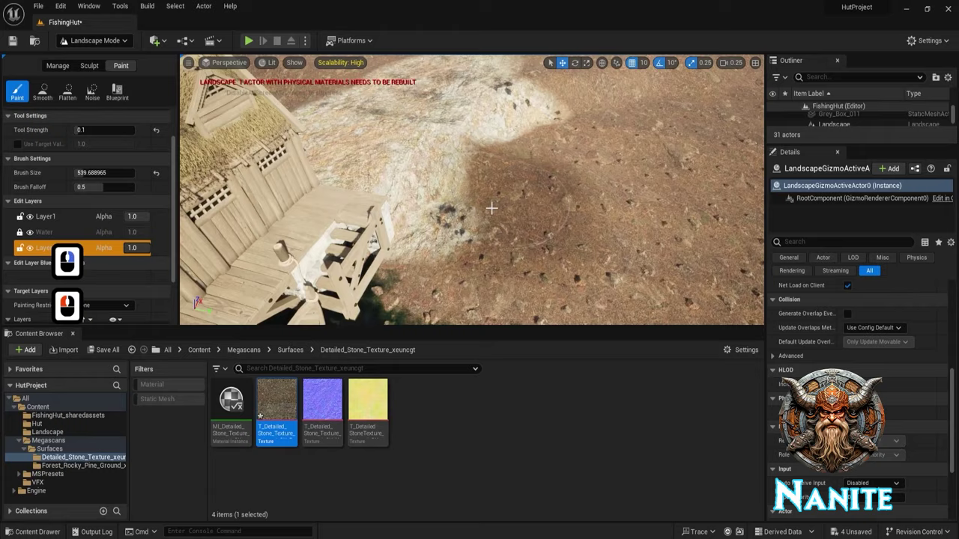
scroll(90, 225, "down", 5)
left_click_drag(507, 153, 449, 195, "shift")
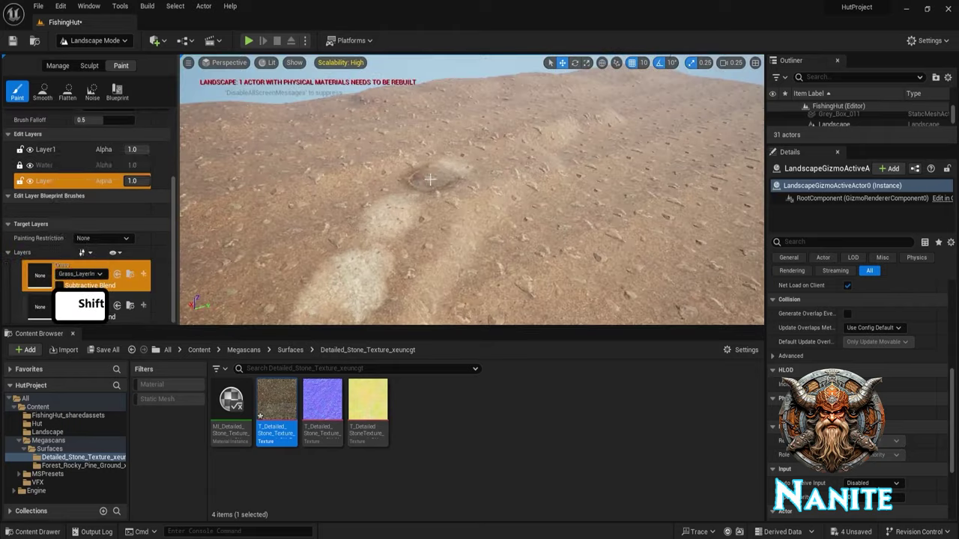
scroll(123, 195, "up", 3)
right_click_drag(454, 213, 480, 195)
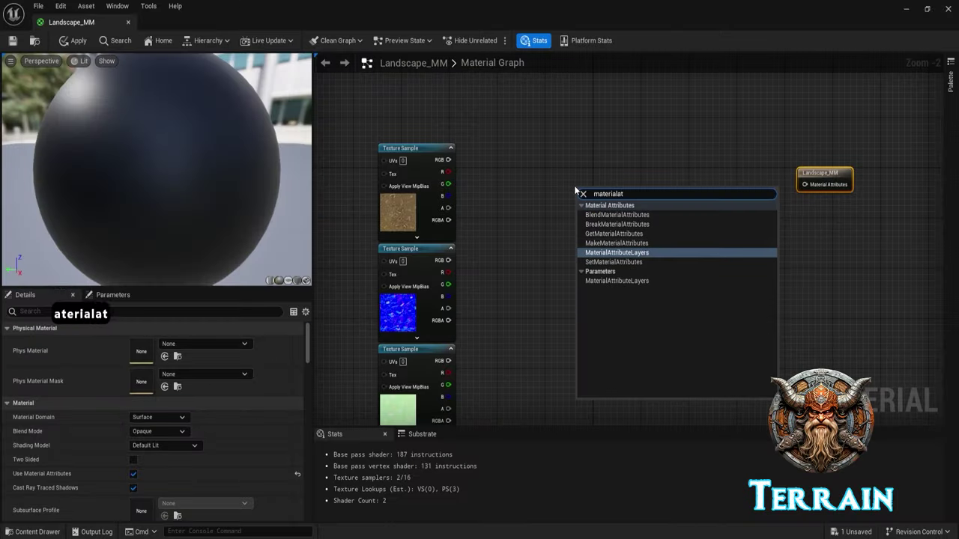
Add a MakeMaterialAttributes node and inspect the ORD ground texture in Landscape_MM.
left_click(617, 243)
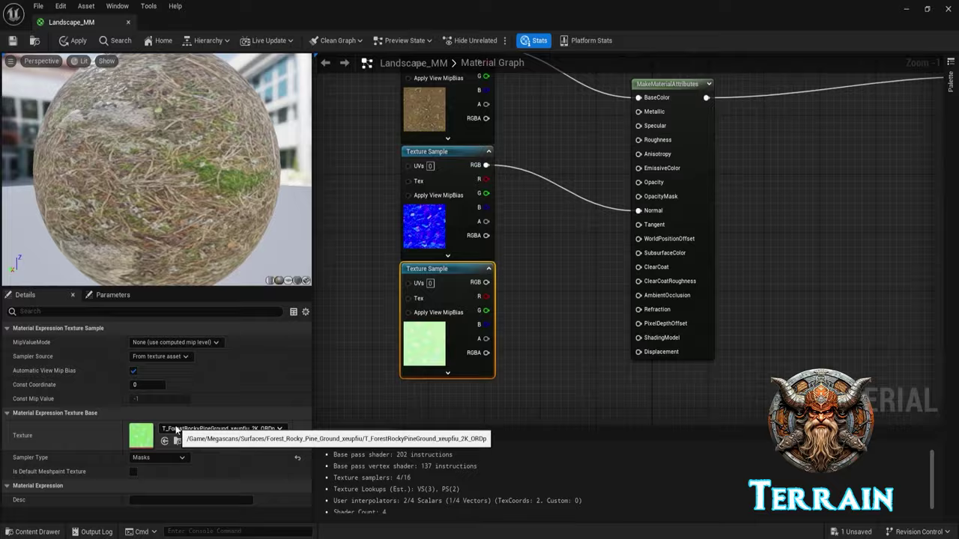
double_click(141, 436)
left_click(93, 22)
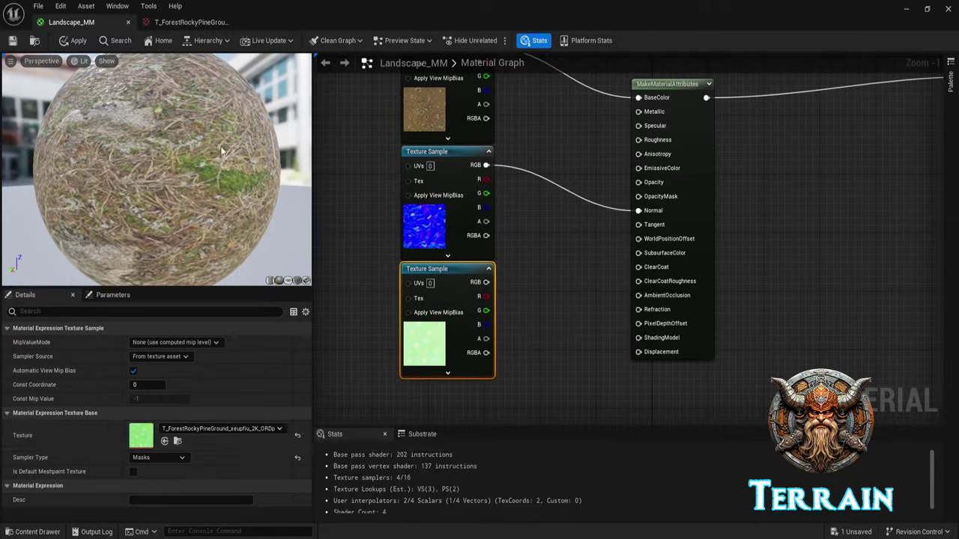
left_click(214, 22)
scroll(225, 111, "up", 3)
left_click(232, 22)
scroll(429, 298, "up", 1)
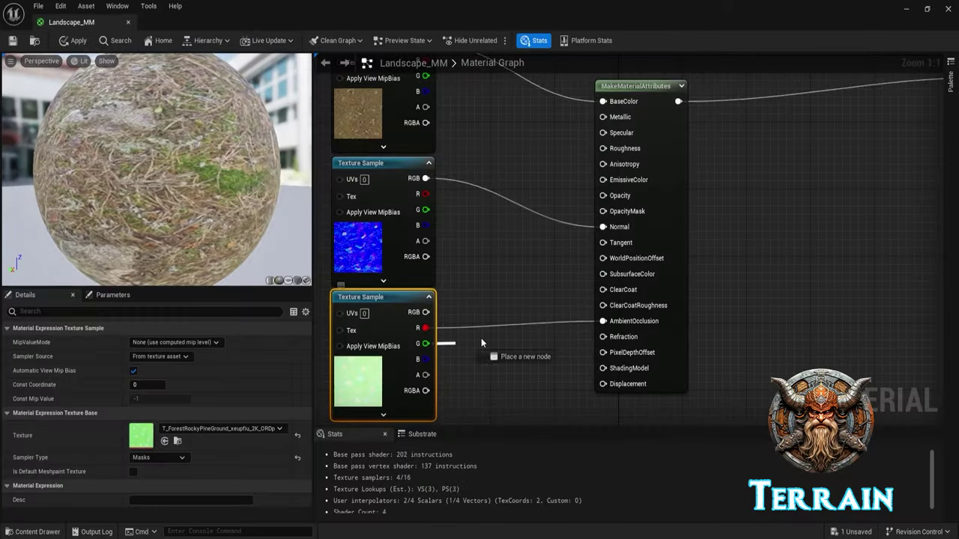
Connect the ORD mask to Displacement, save, and feed a Scale parameter into Multiply B.
left_click_drag(604, 384, 603, 383)
key("ctrl+s")
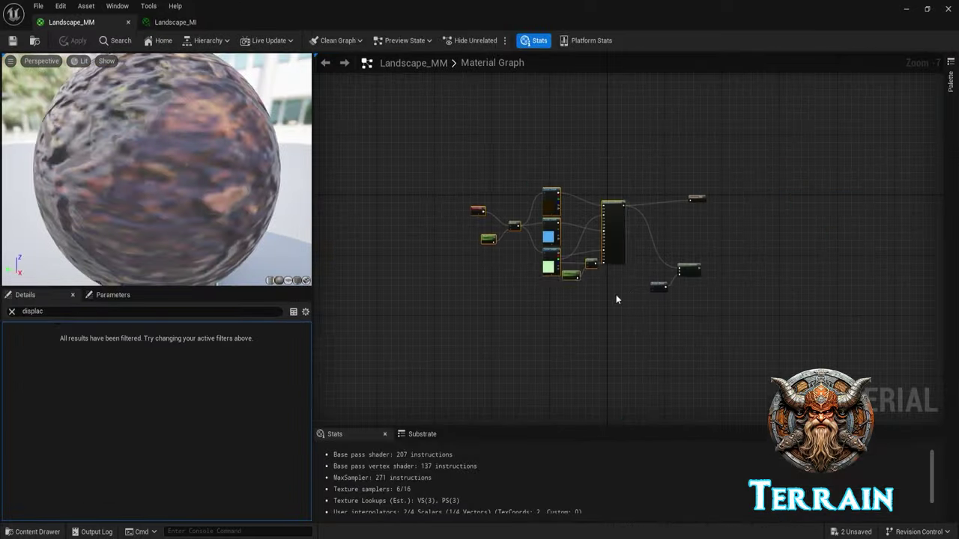
scroll(616, 294, "up", 3)
scroll(616, 295, "up", 2)
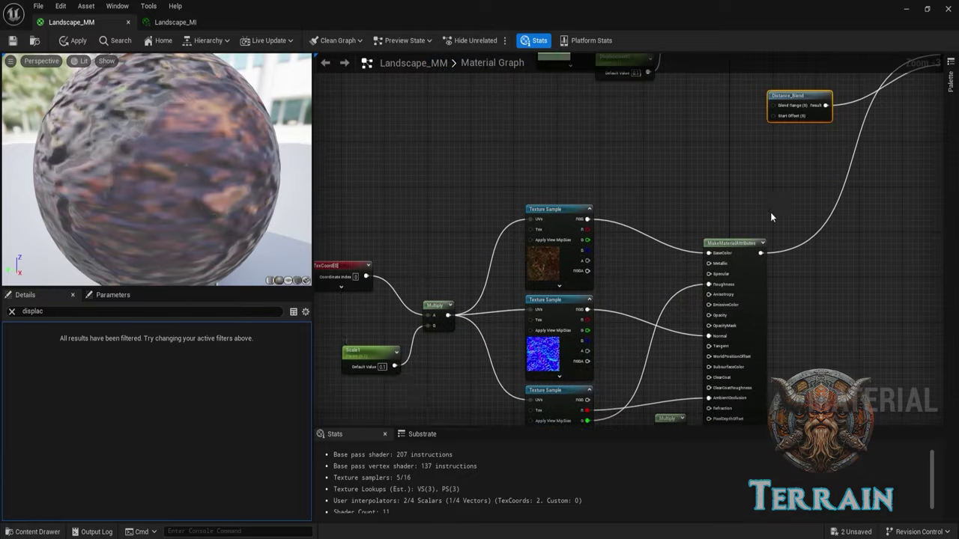
right_click_drag(390, 405, 495, 269)
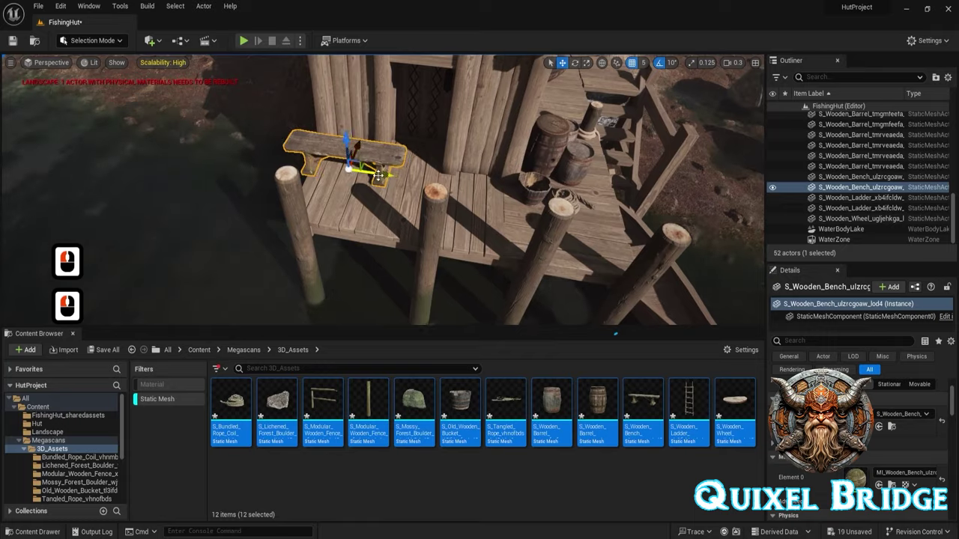
Switch to foliage painting with Paint Density 0.001 for sparse trees.
right_click_drag(379, 175, 402, 131)
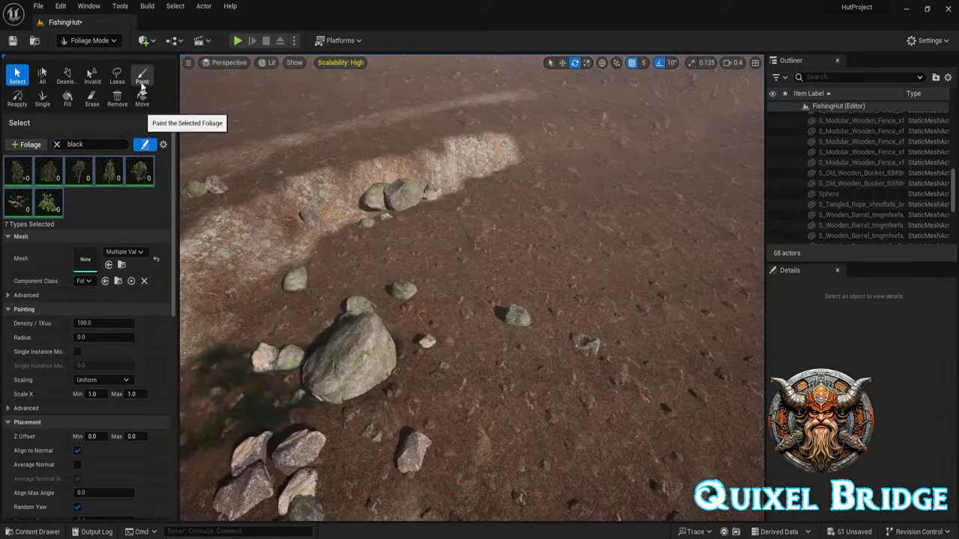
left_click(142, 76)
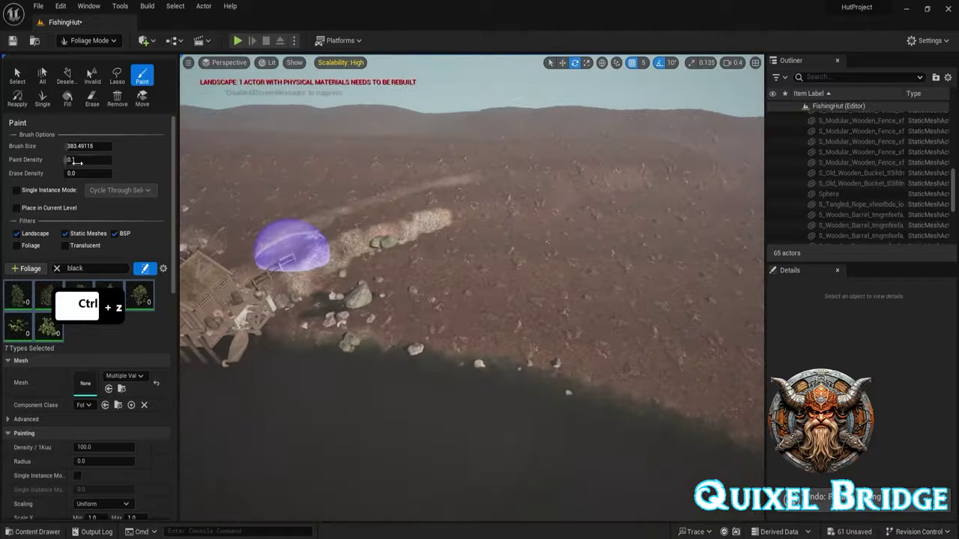
left_click(655, 300, "ctrl")
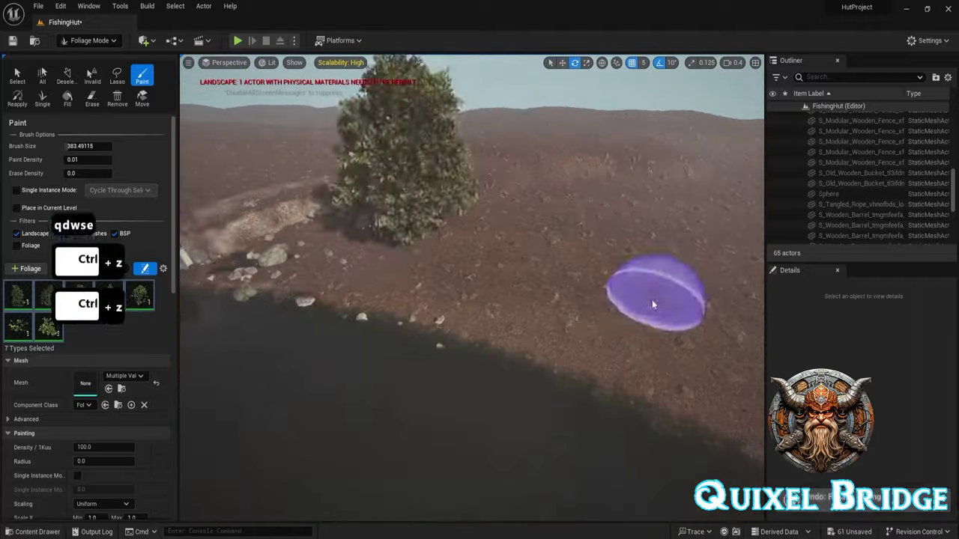
key("s")
key("e")
key("d")
key("e")
key("d")
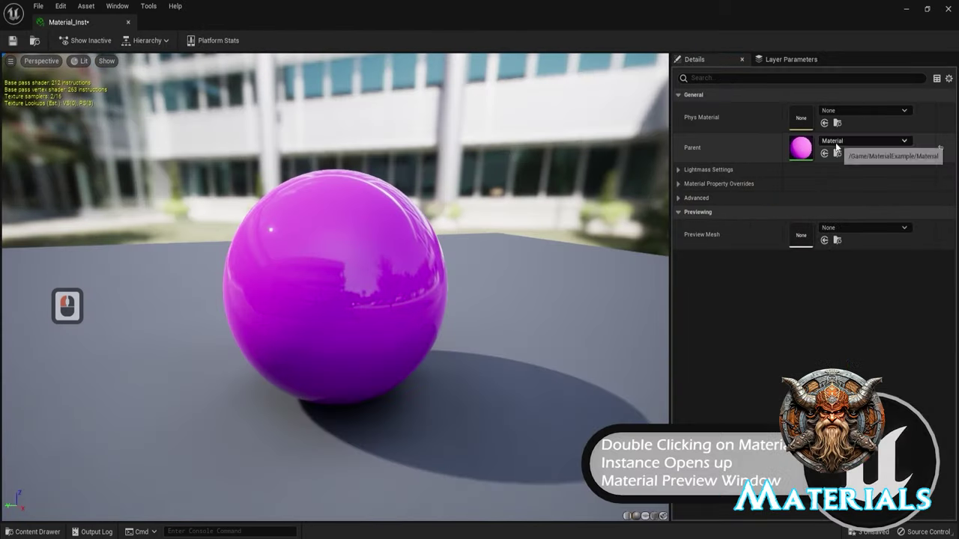
In the parent material, convert the roughness constant to a parameter named Roughness.
double_click(807, 147)
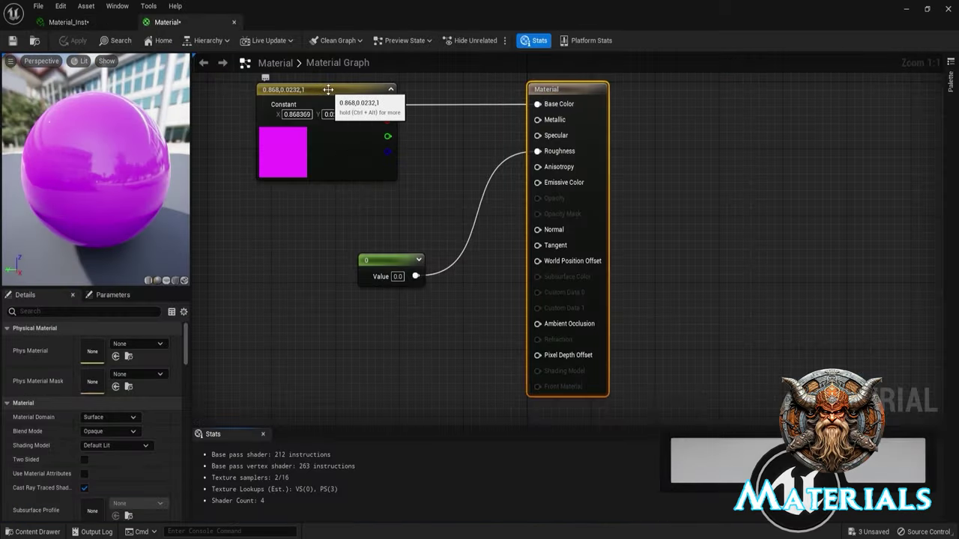
right_click(368, 272)
left_click(404, 281)
type("Roughness")
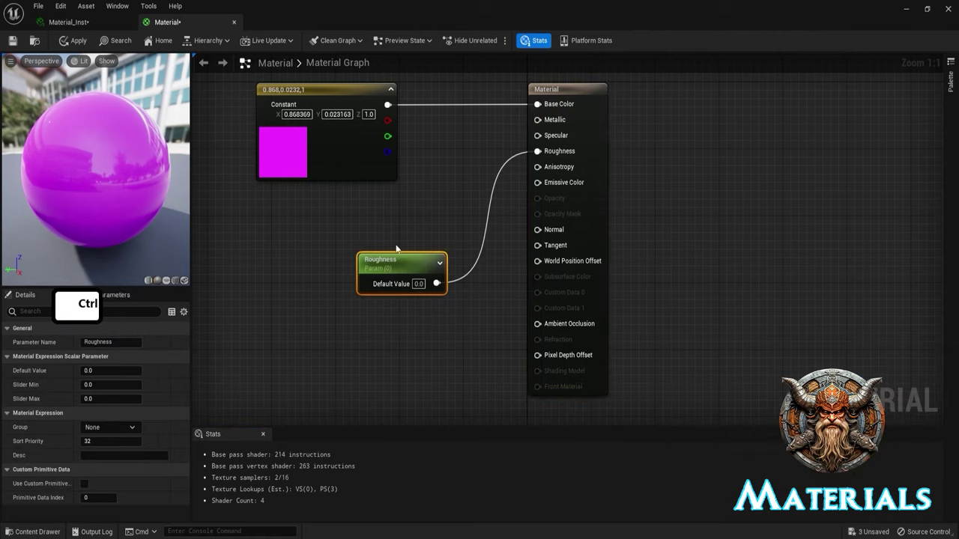
Set the Thatching material's Blend Mode to Translucent.
left_click(81, 29)
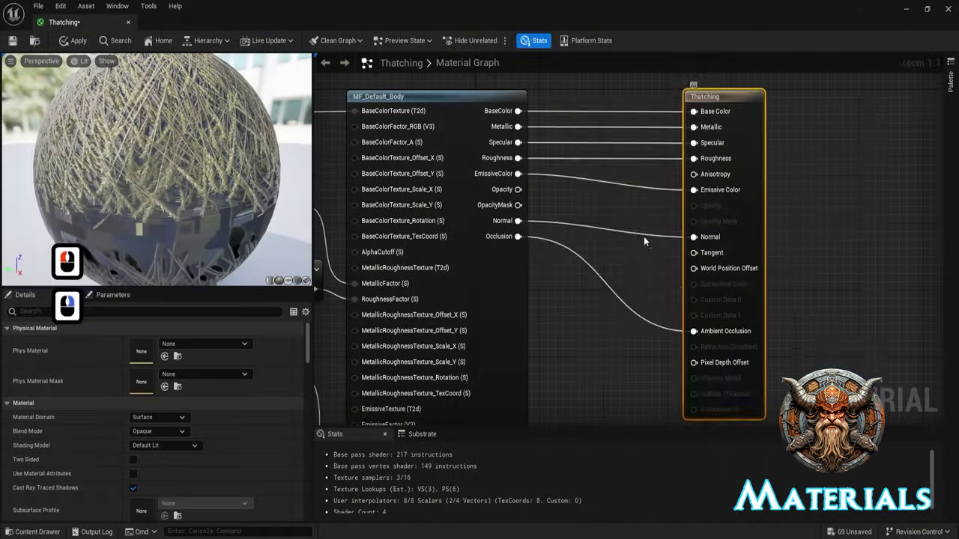
right_click_drag(852, 91, 833, 90)
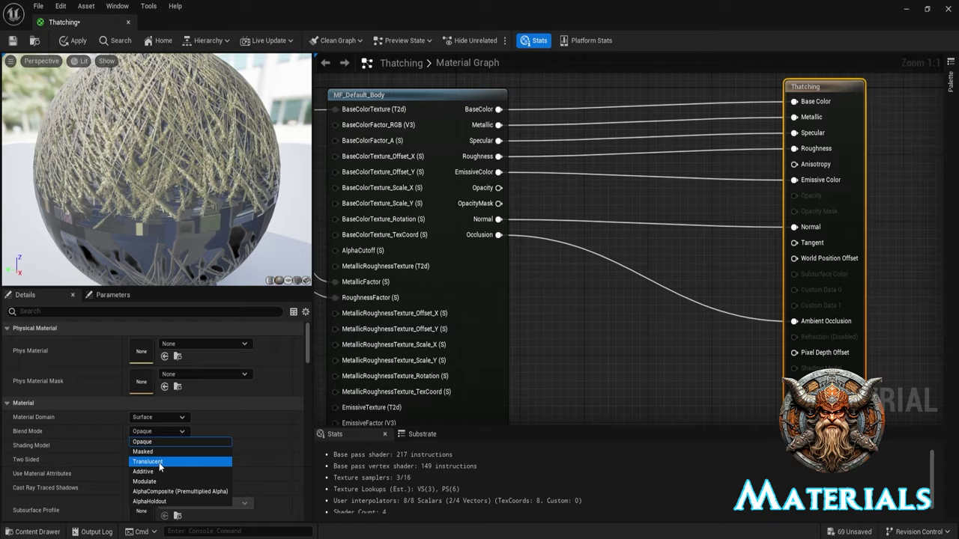
left_click(159, 462)
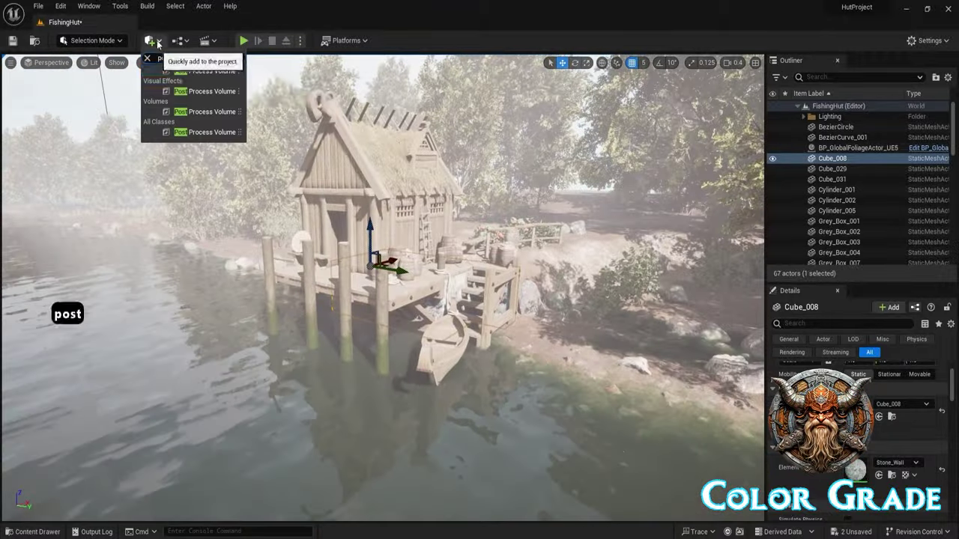
Quick Add a Post Process Volume to the hut level.
left_click(206, 90)
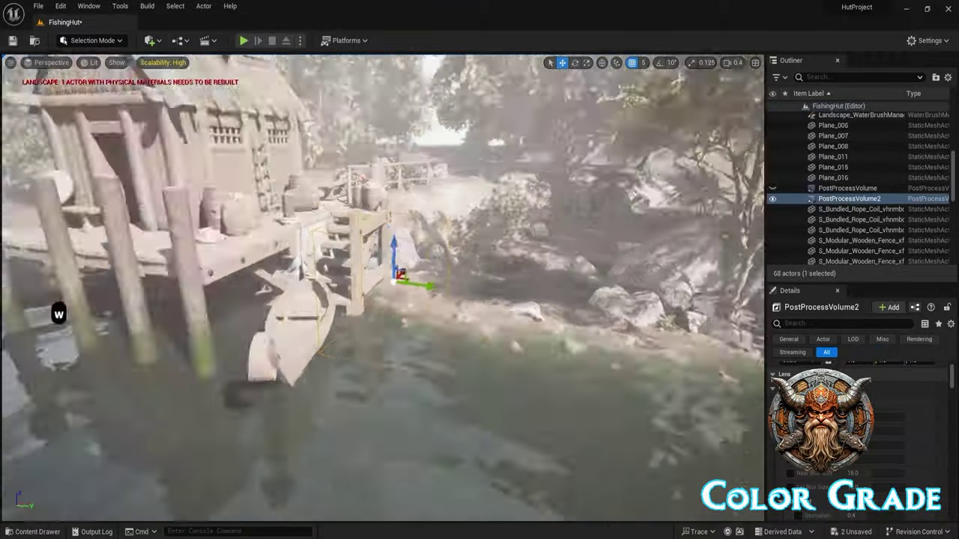